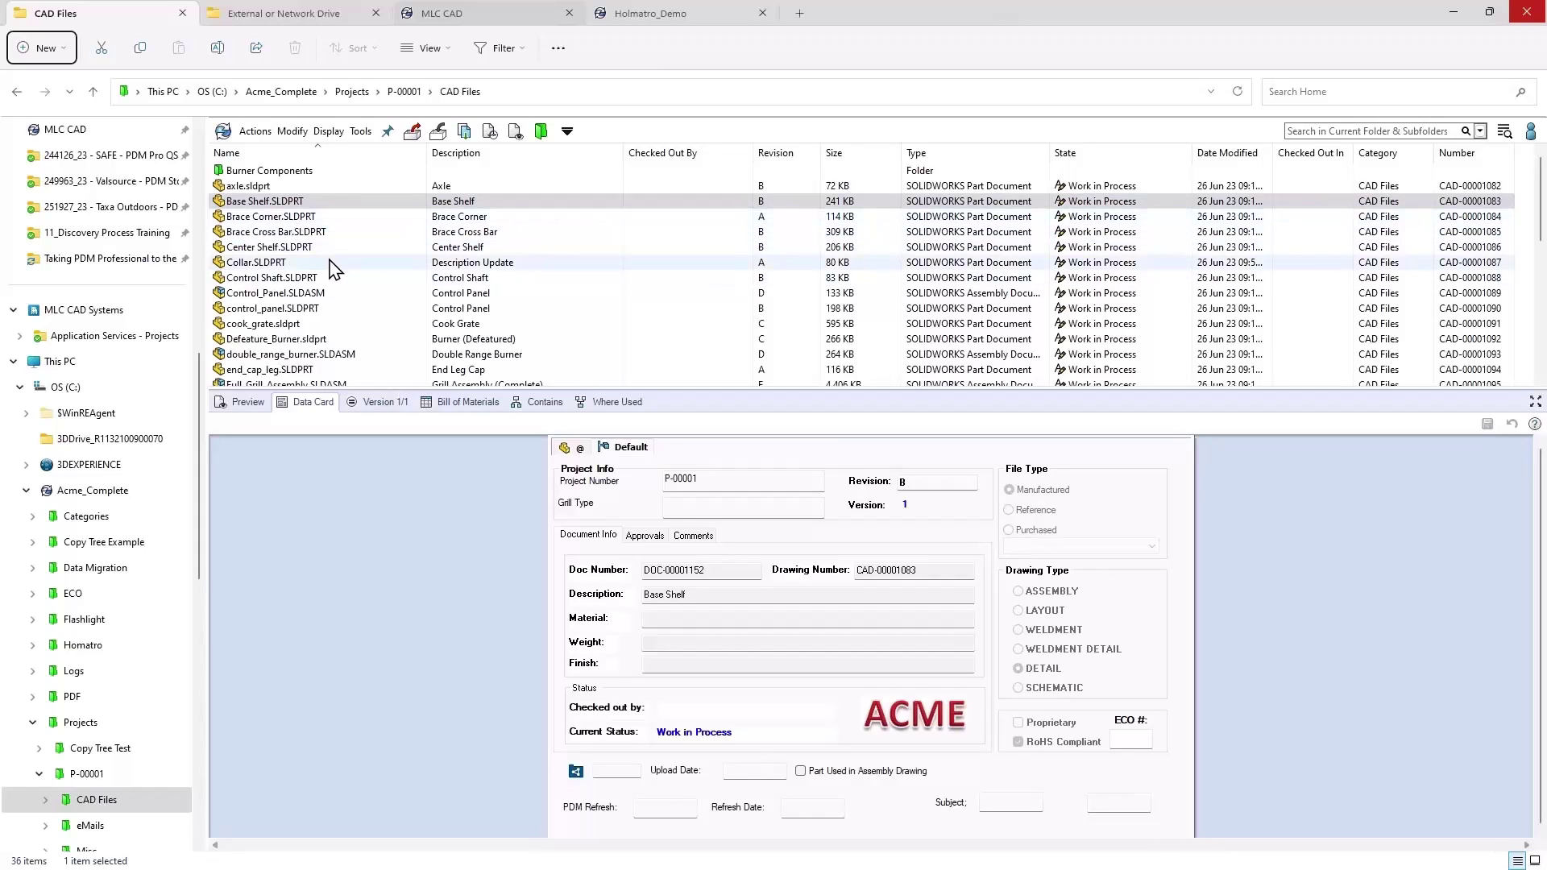
# - After noting drawing number CAD-00001083 on the data card, select axle.sldprt through Control Shaft.SLDPRT
pyautogui.moveTo(935, 571); pyautogui.dragTo(856, 570)
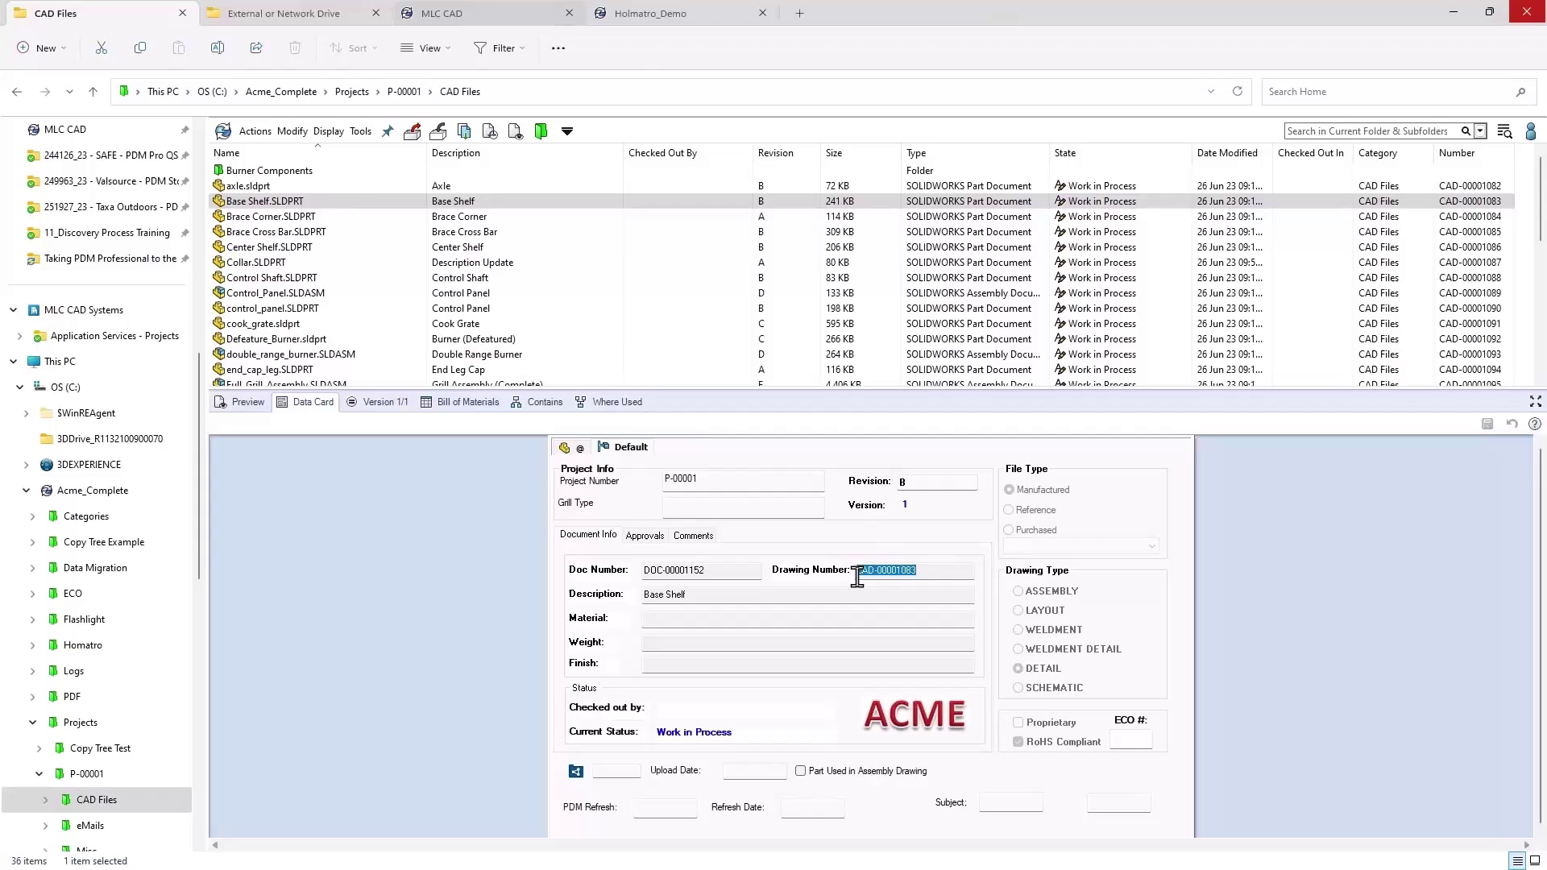
pyautogui.press('ctrl')
pyautogui.press('ctrl')
pyautogui.press('ctrl')
pyautogui.click(278, 208)
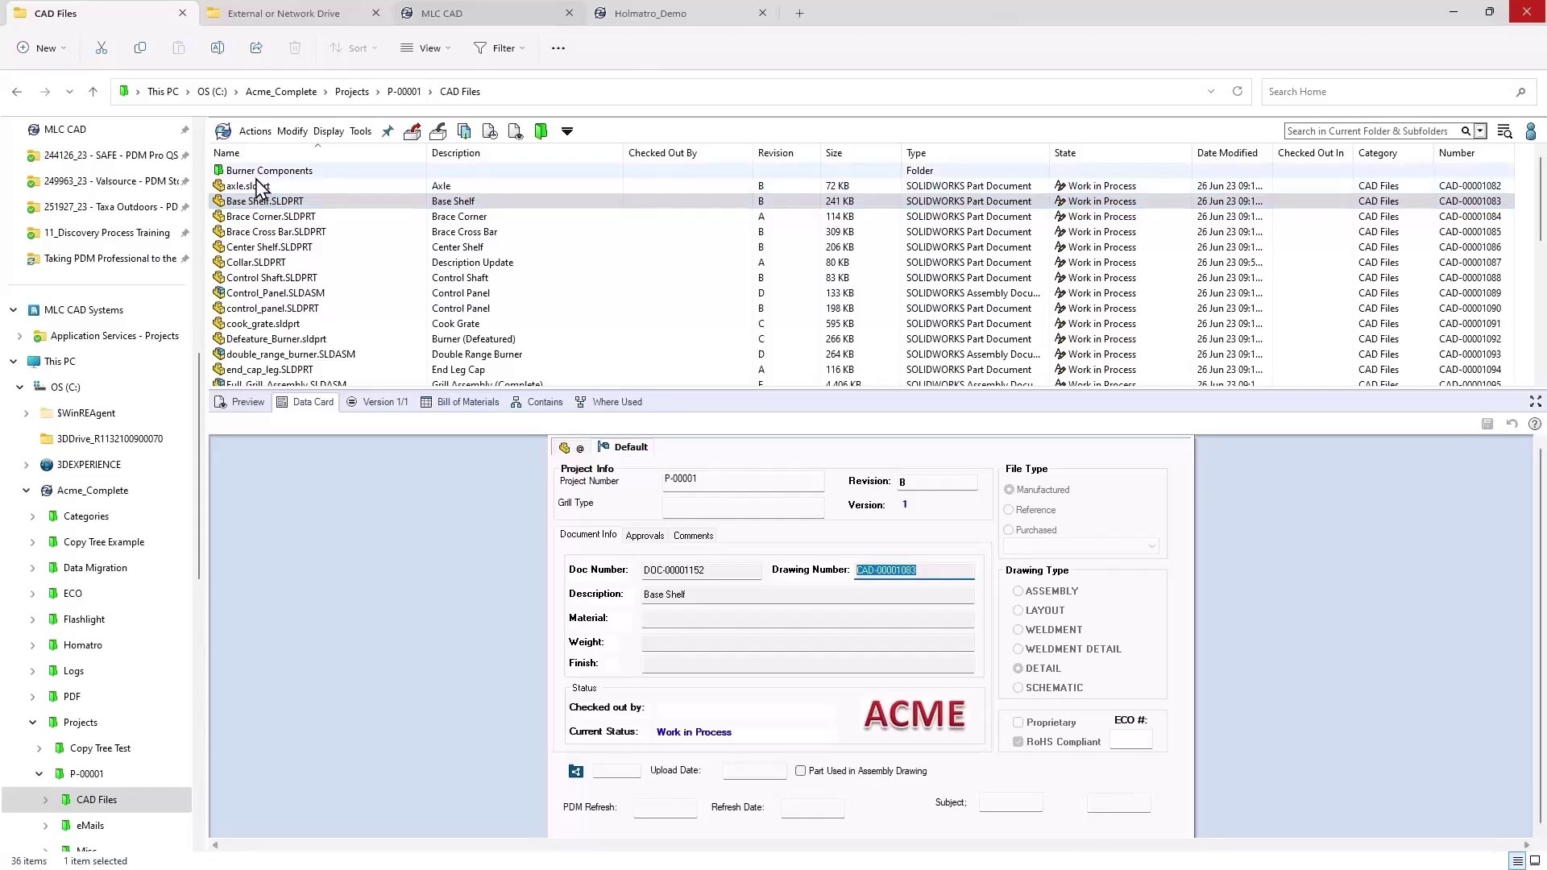
pyautogui.click(265, 187)
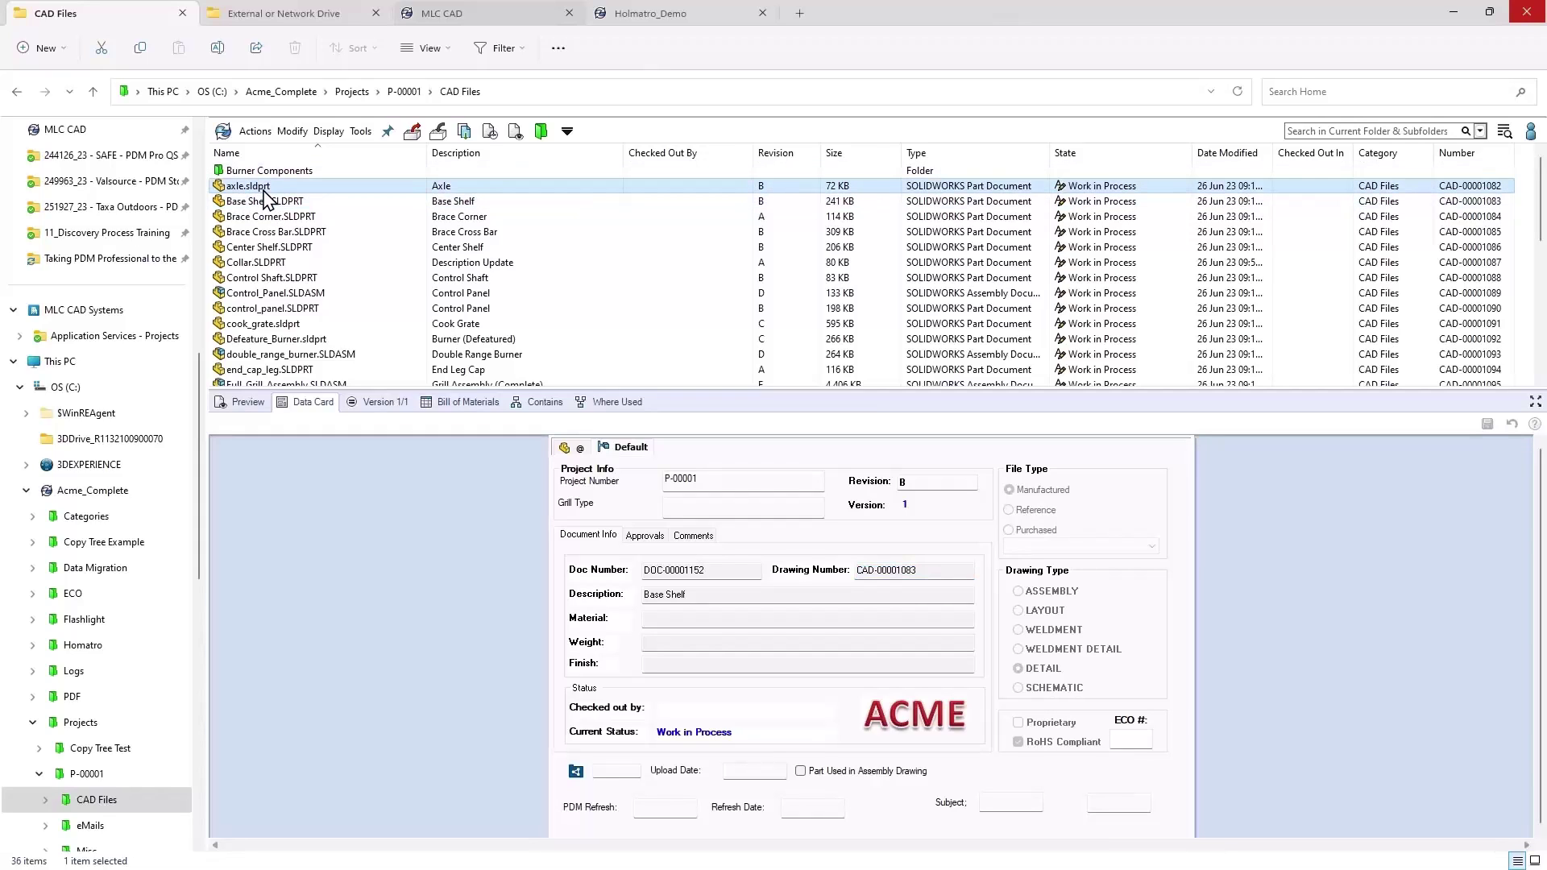
pyautogui.keyDown('shift'); pyautogui.click(287, 281); pyautogui.keyUp('shift')
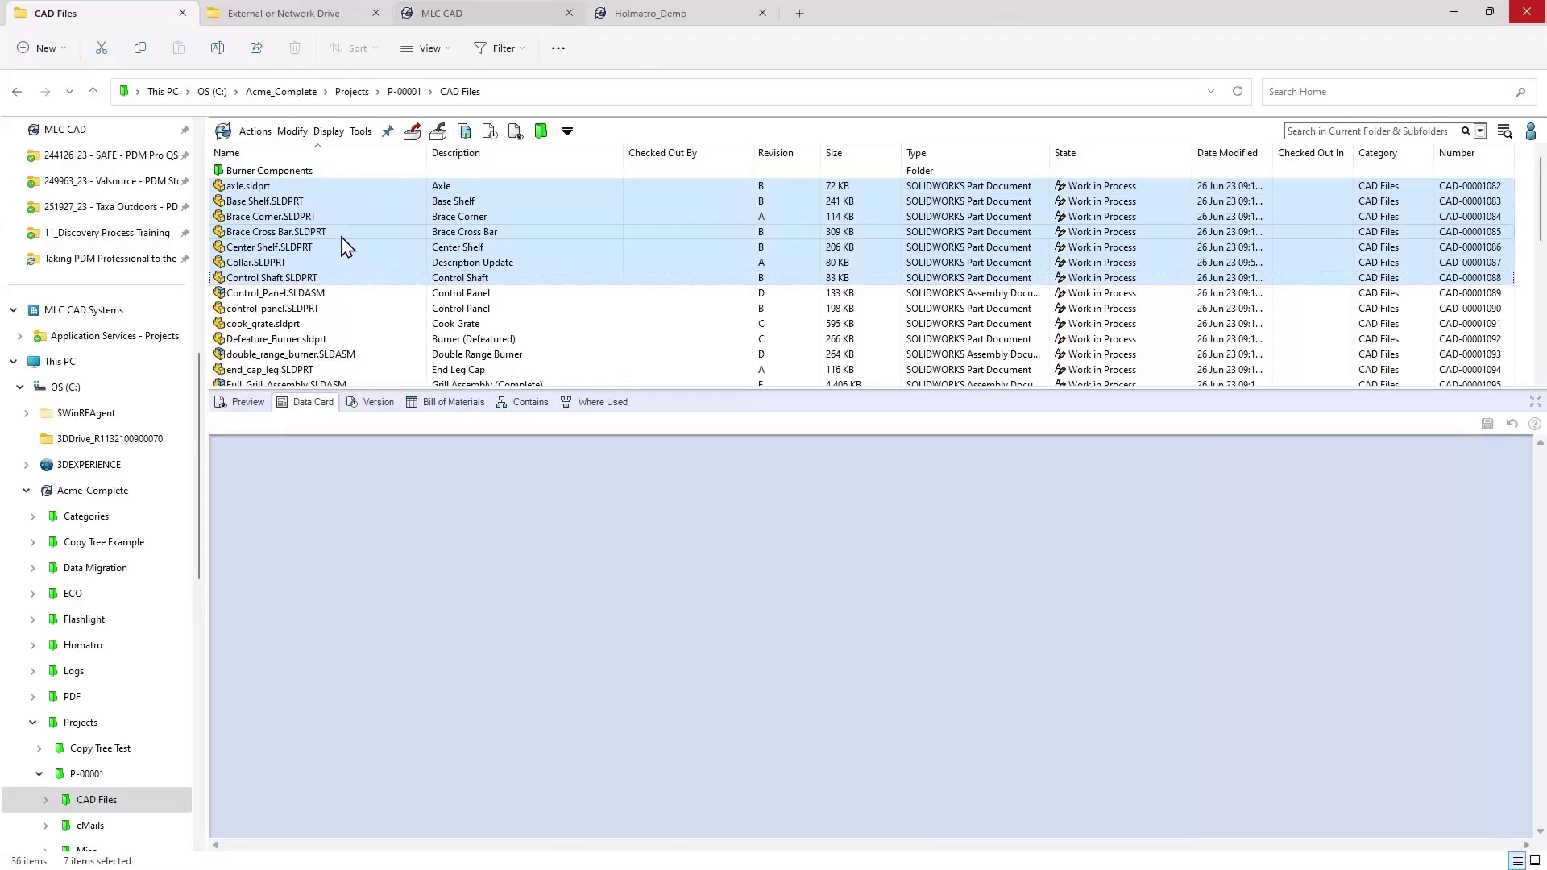
# - Rename the seven parts with serial numbers CAD-00001082 to CAD-00001088 and reselect all seven
pyautogui.rightClick(346, 246)
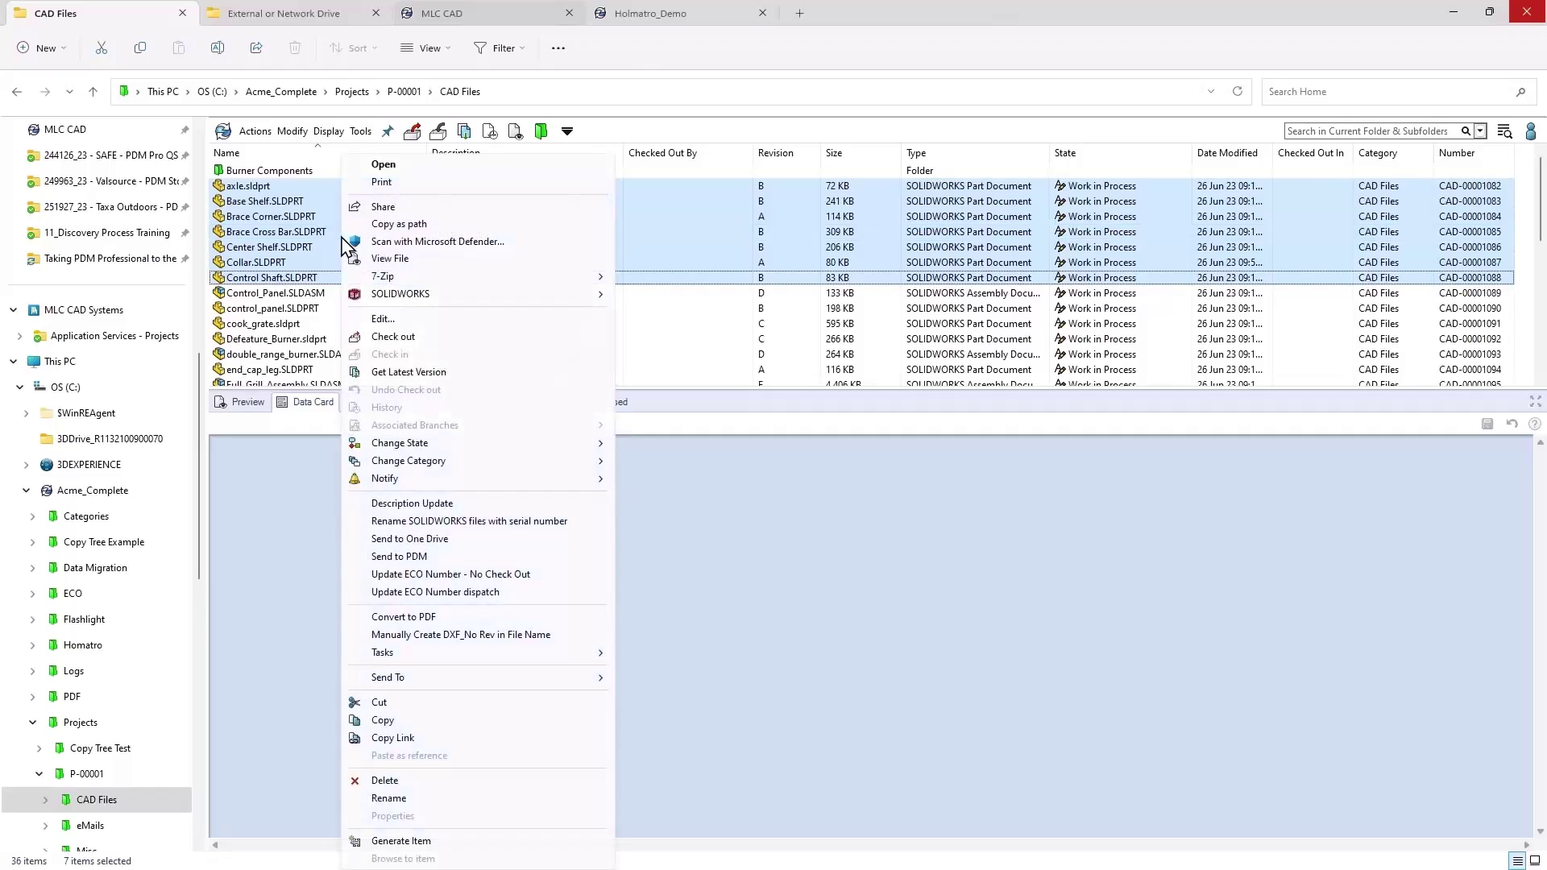
pyautogui.click(478, 522)
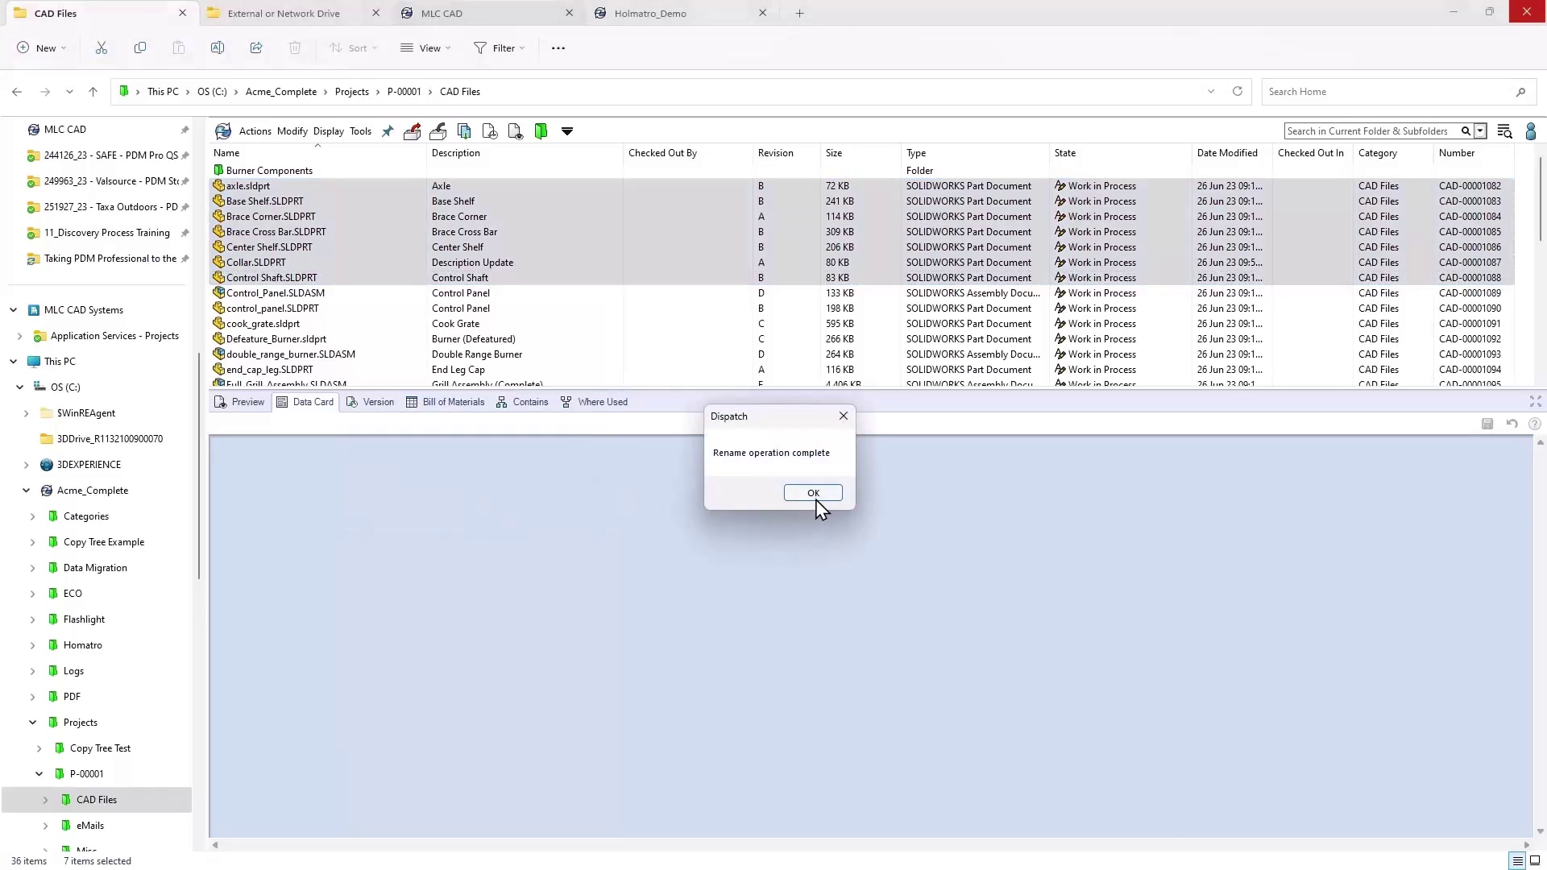
pyautogui.click(815, 499)
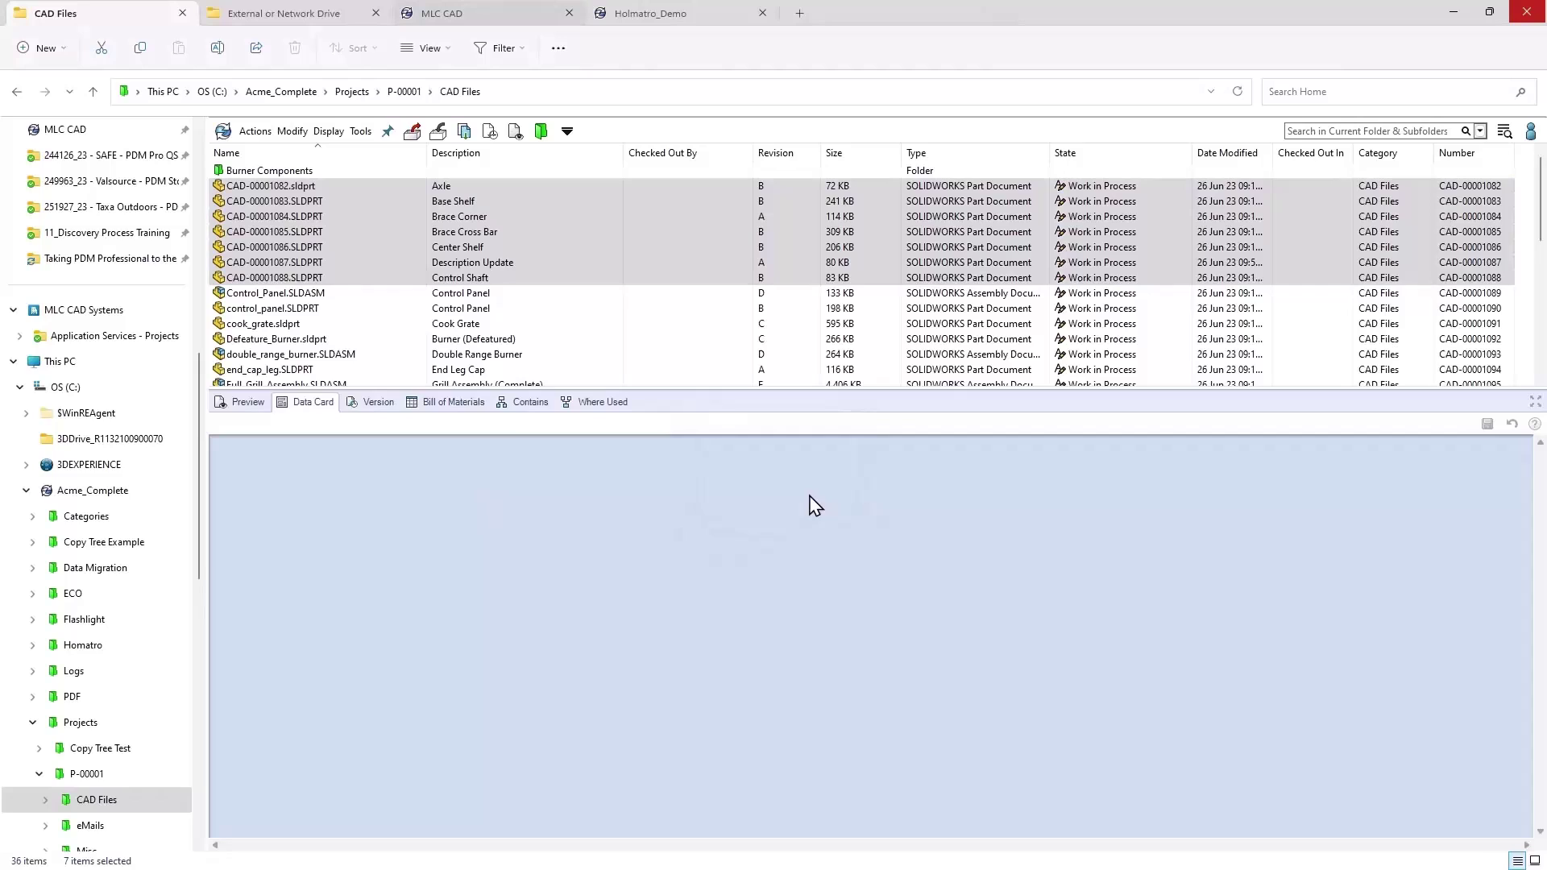
pyautogui.click(309, 187)
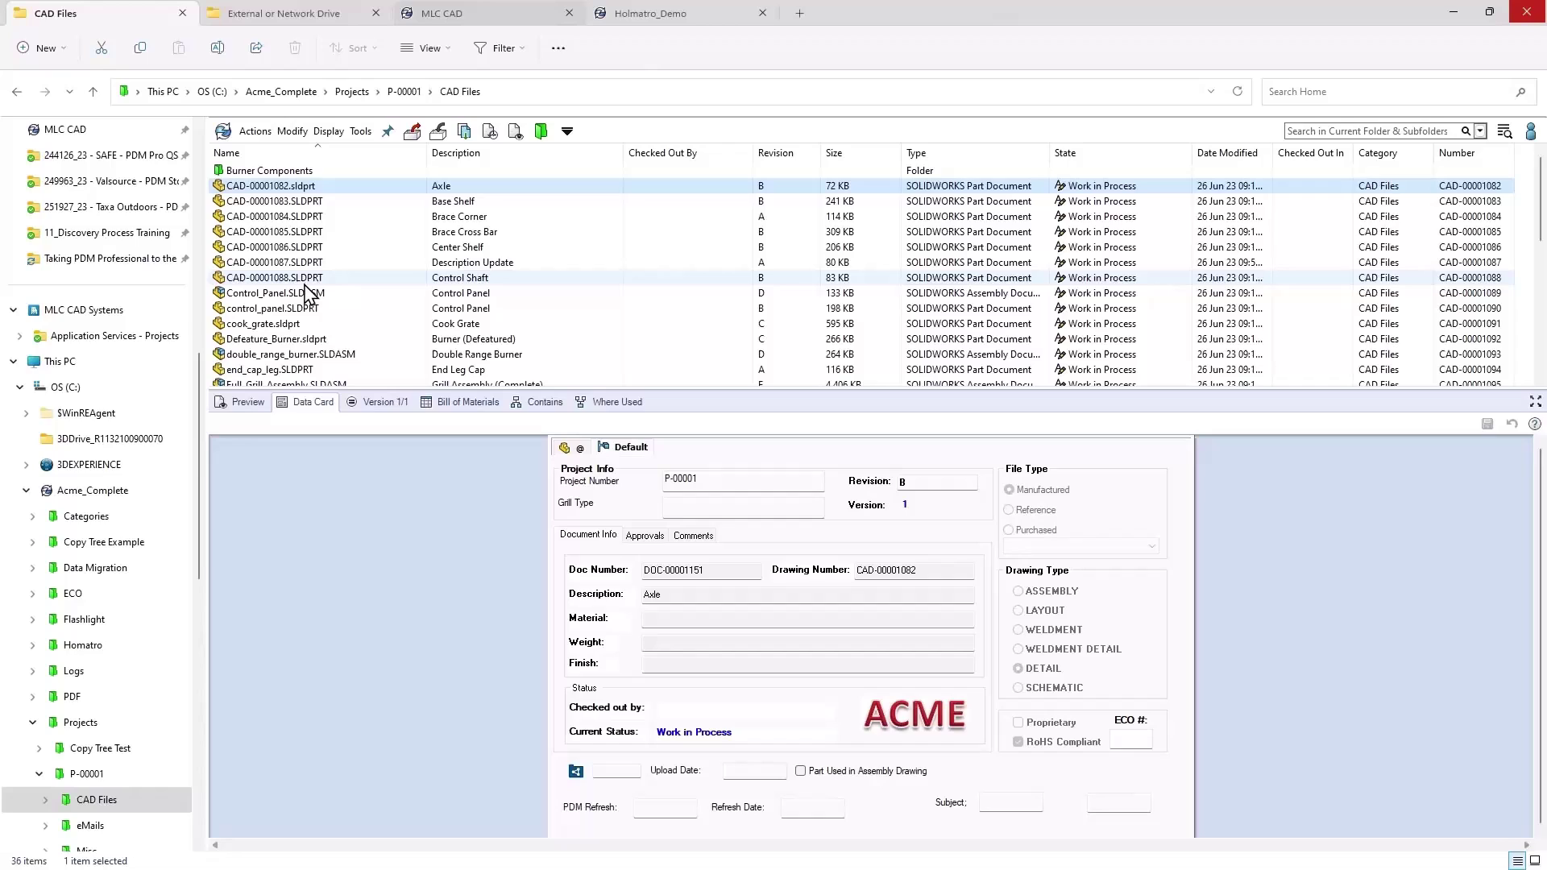
pyautogui.keyDown('shift'); pyautogui.click(305, 280); pyautogui.keyUp('shift')
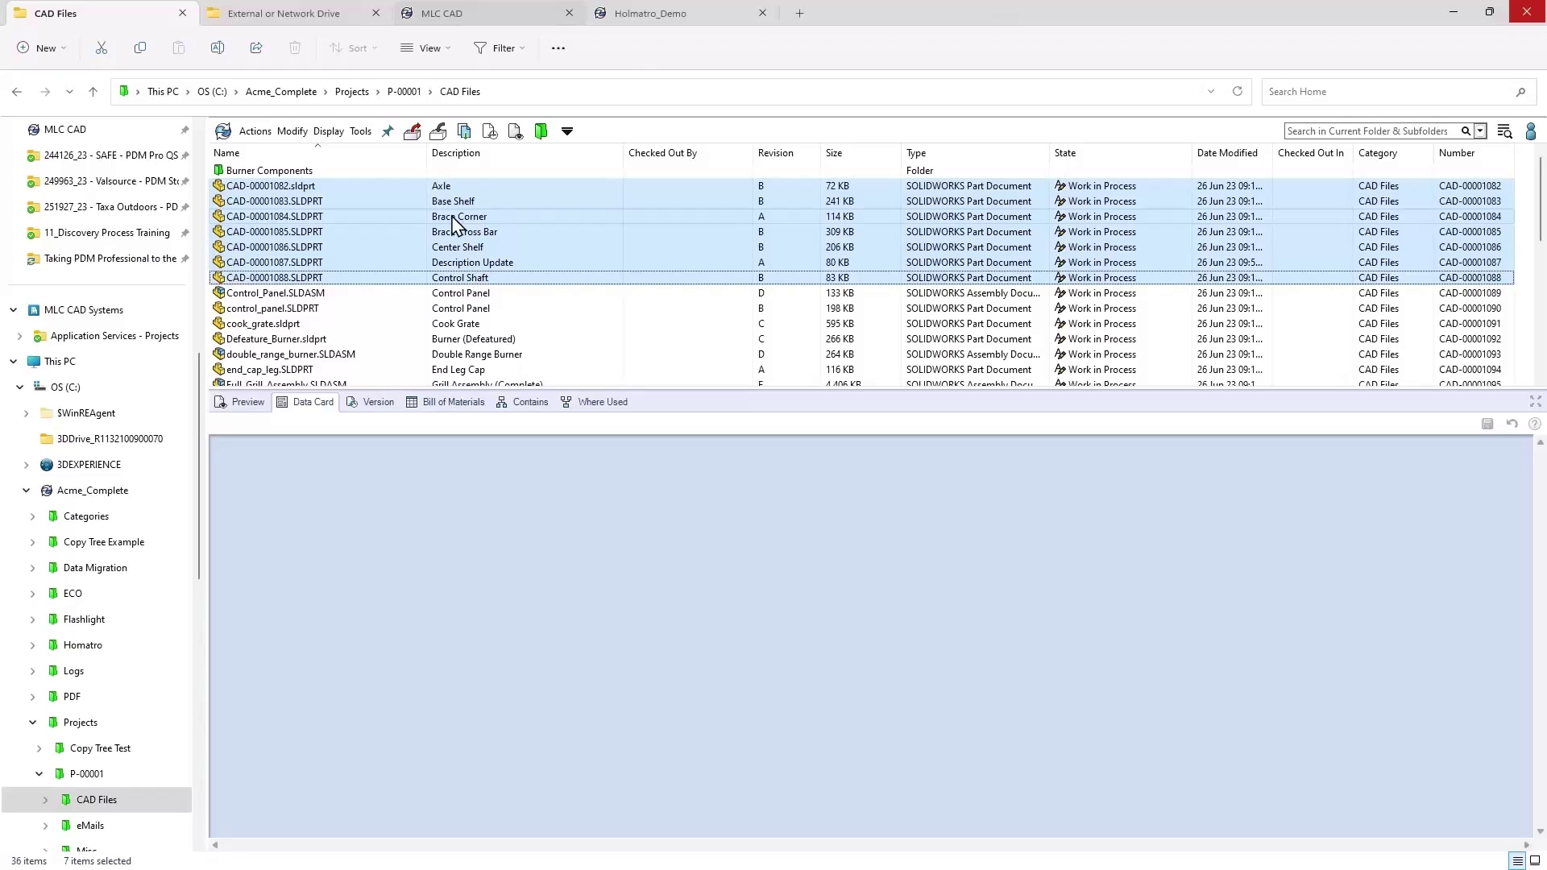
# - Use Description Update to set the seven files' description to 'Example'
pyautogui.rightClick(360, 245)
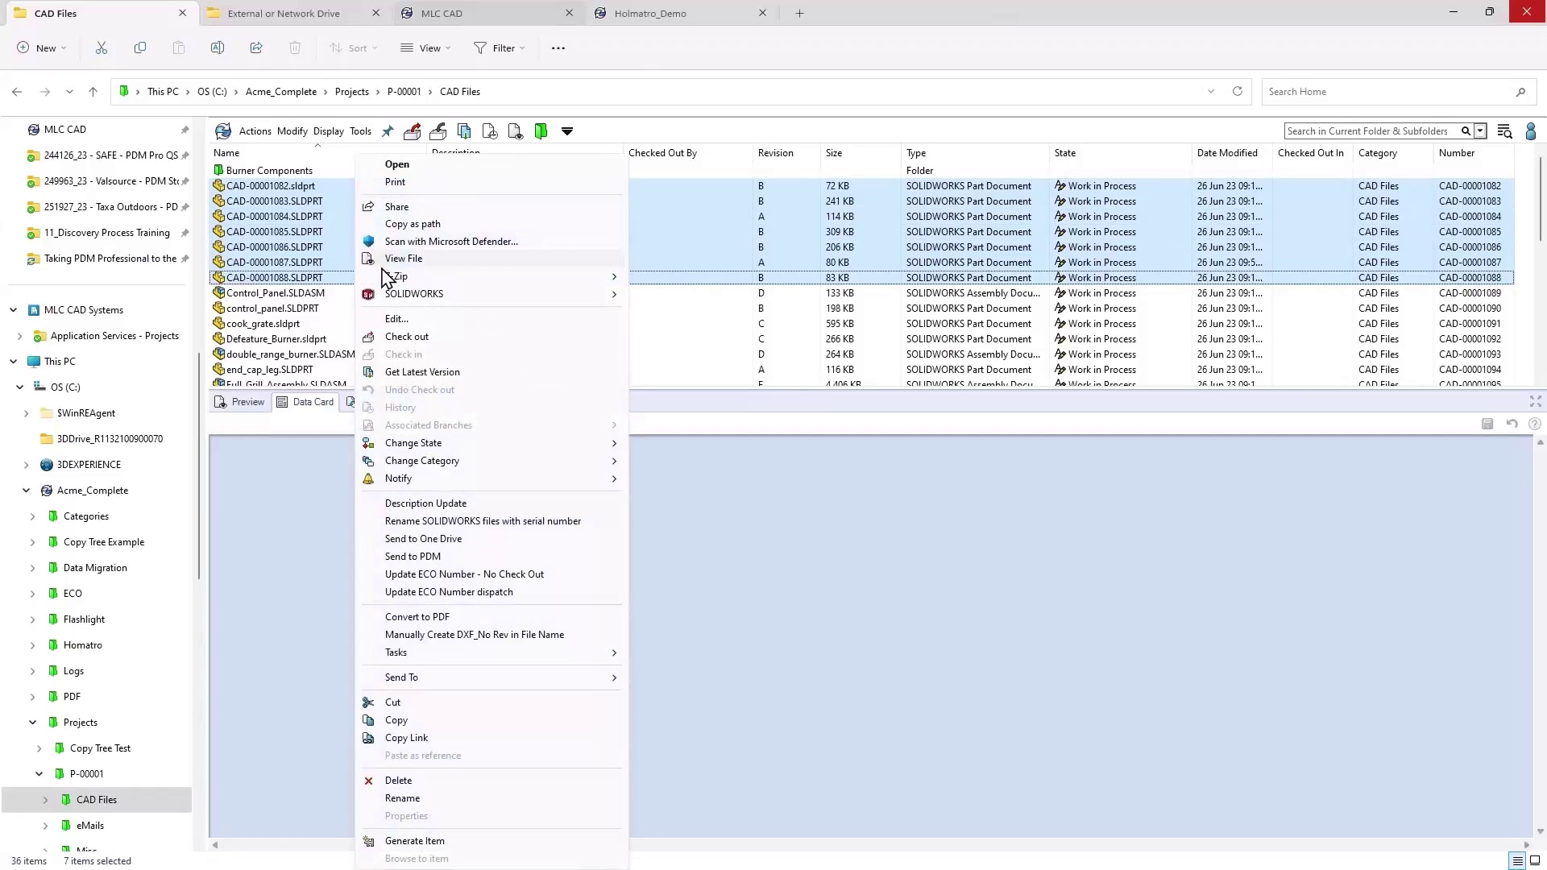
pyautogui.click(437, 504)
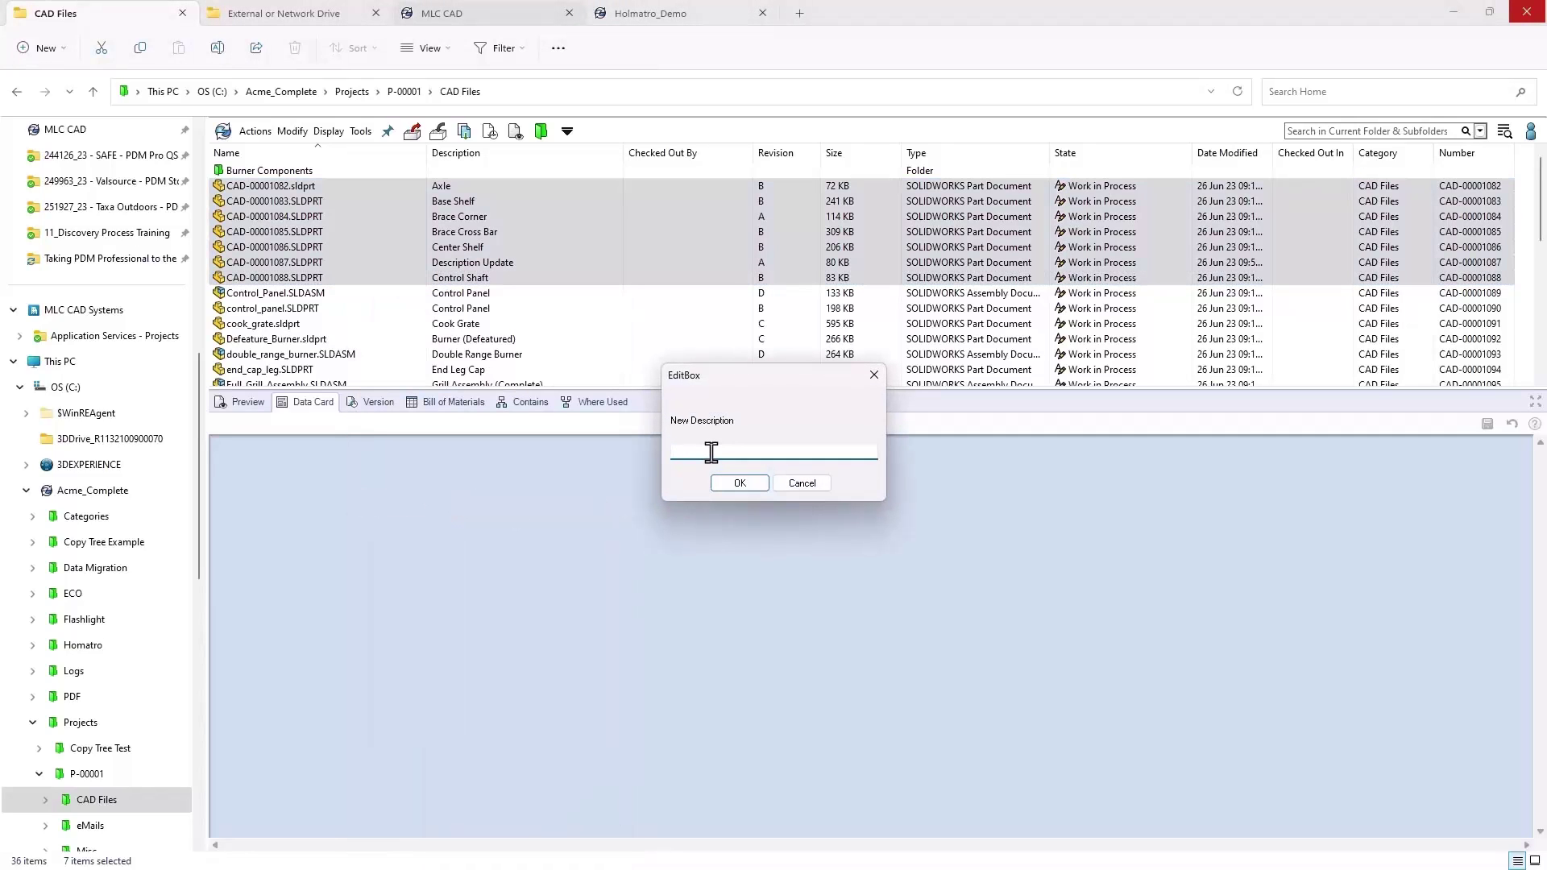
pyautogui.write('Example')
pyautogui.click(739, 484)
pyautogui.click(915, 496)
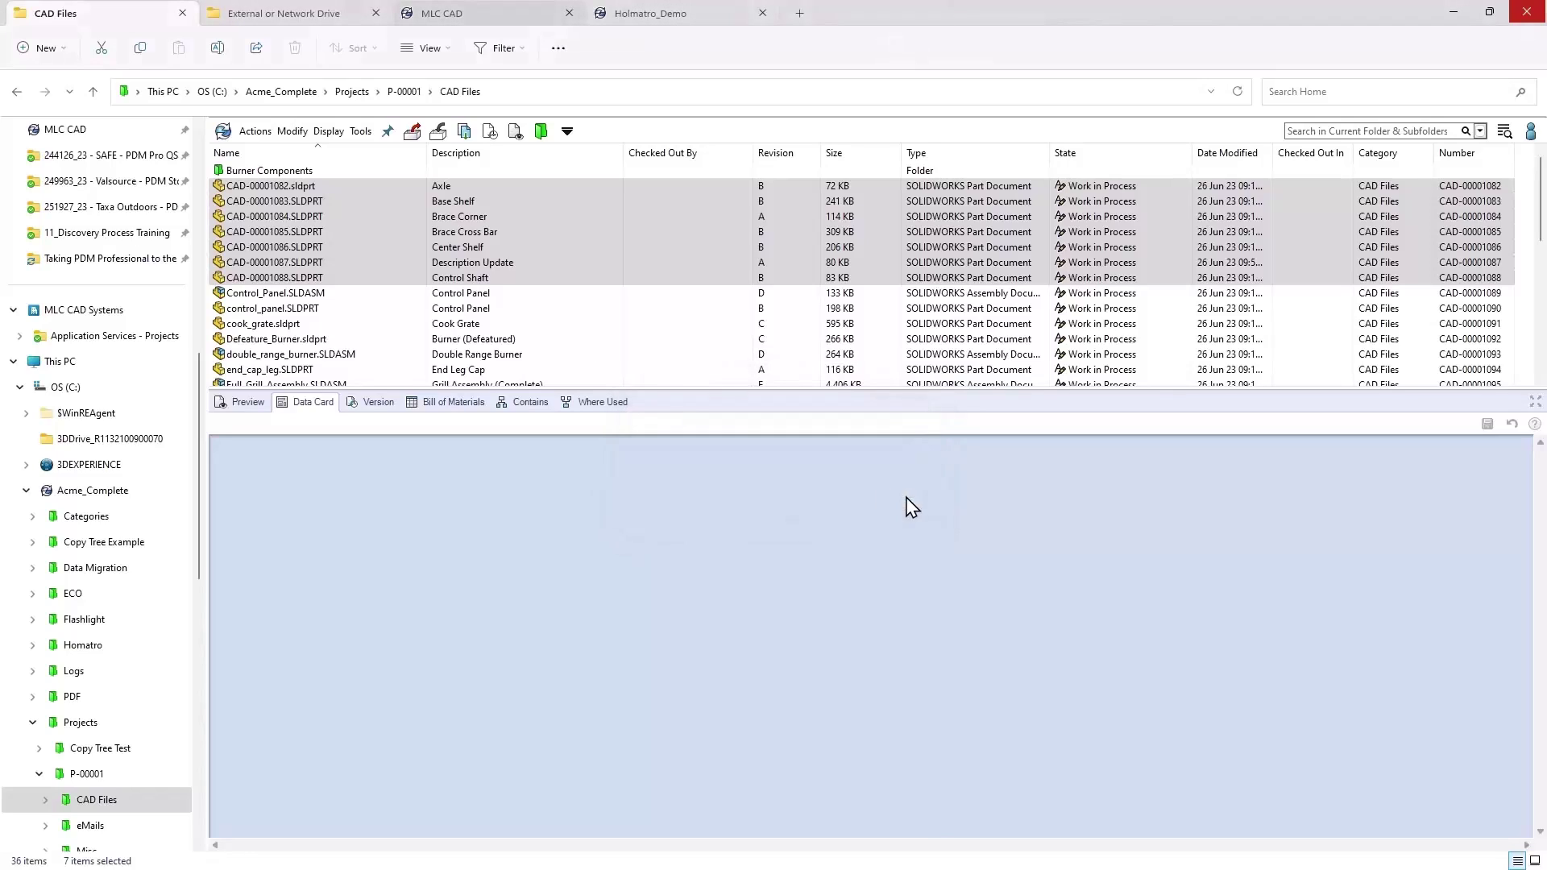
# - Refresh the list and check the Example description on the CAD-00001088 and CAD-00001082 data cards
pyautogui.click(1239, 91)
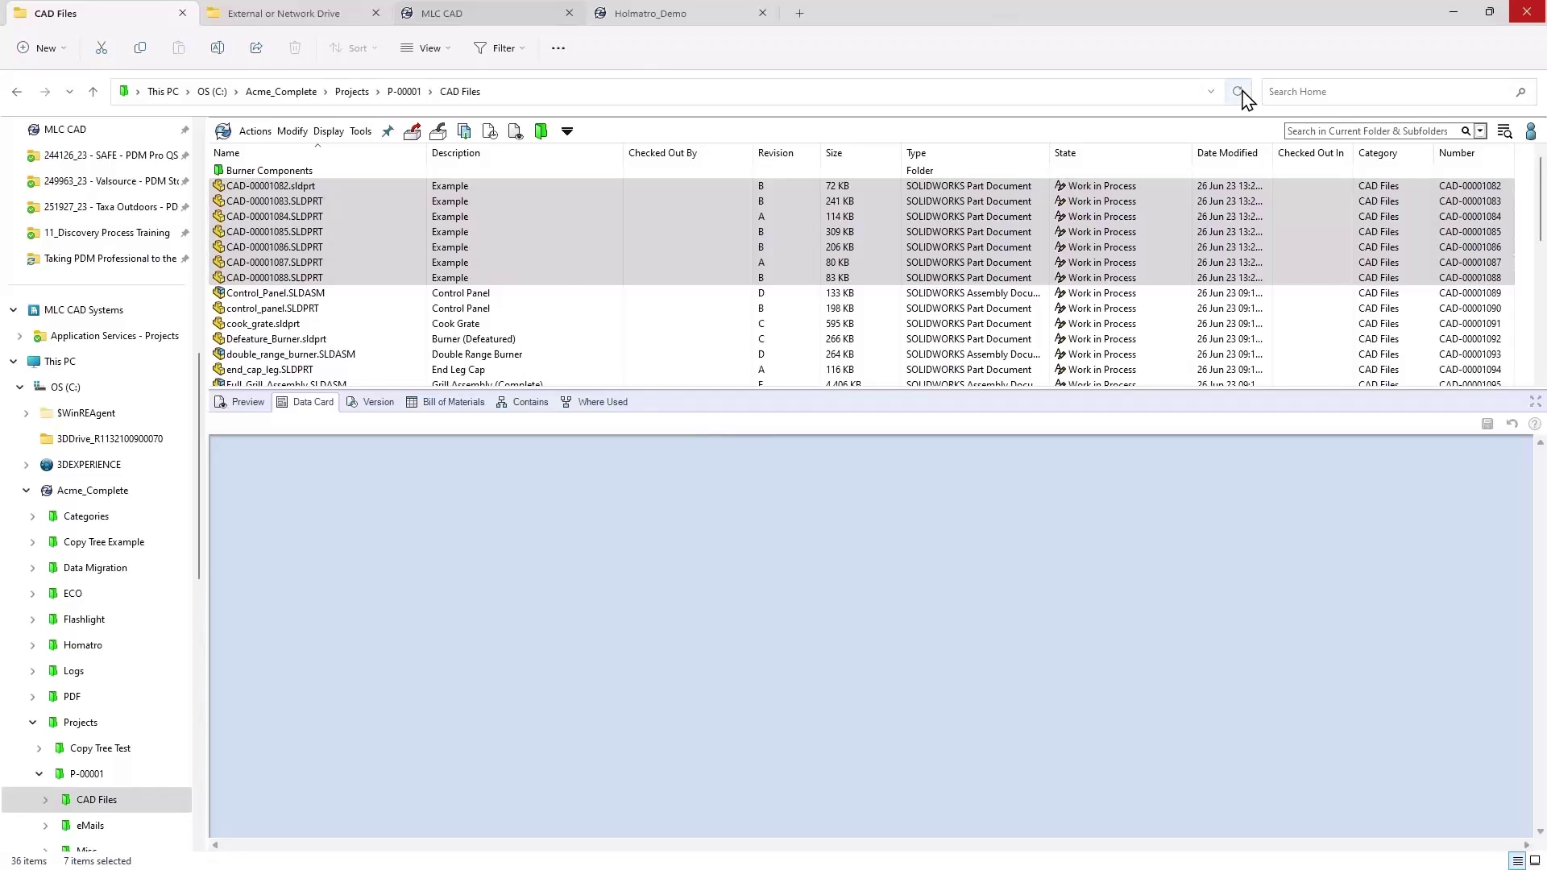
pyautogui.click(475, 279)
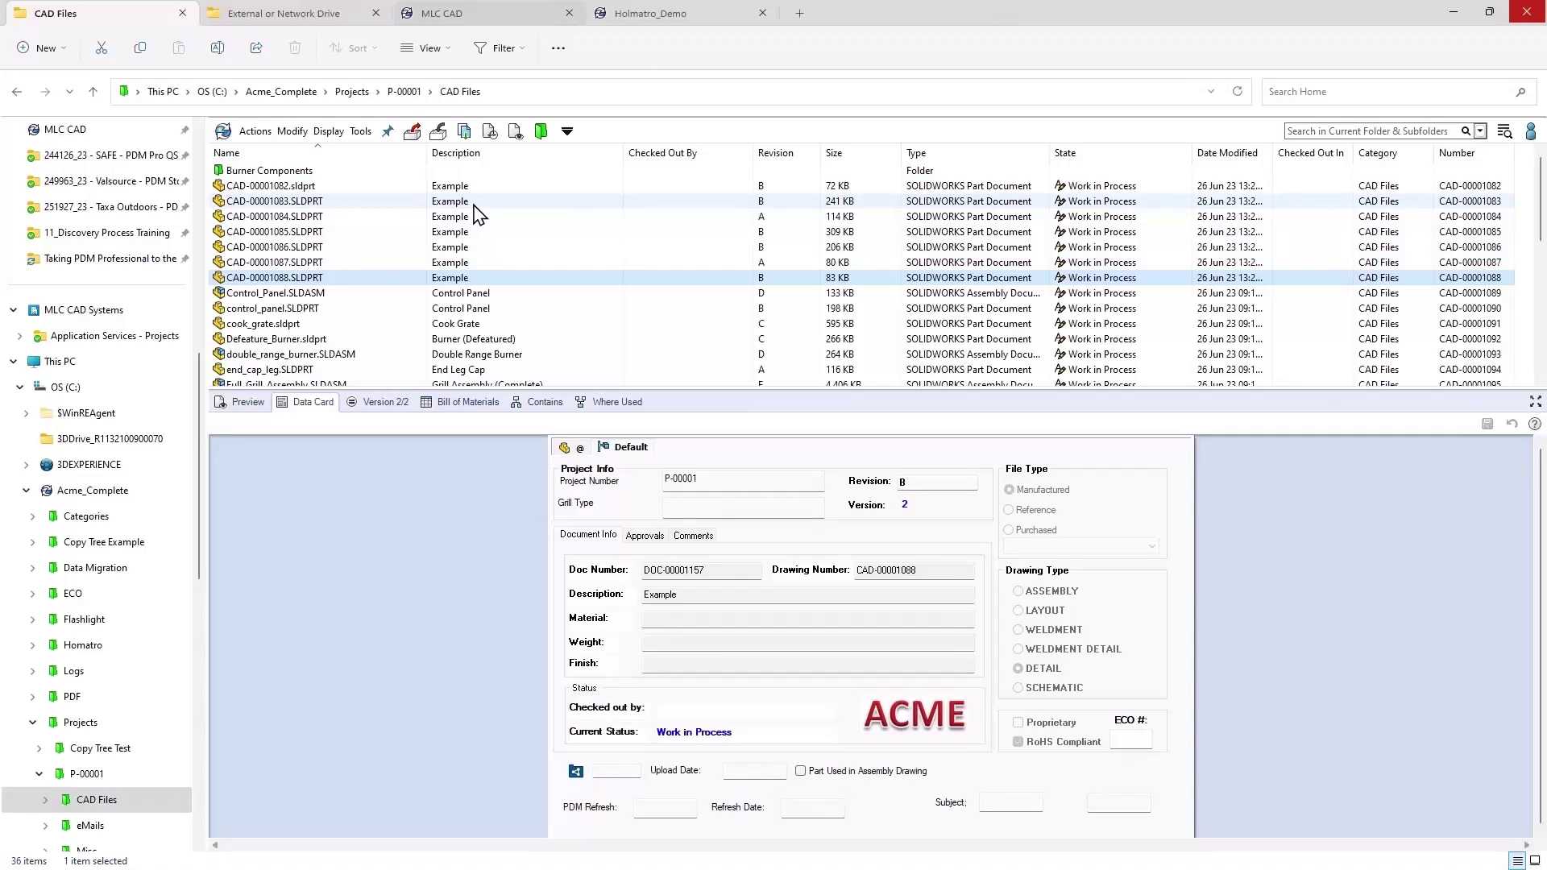
pyautogui.click(298, 191)
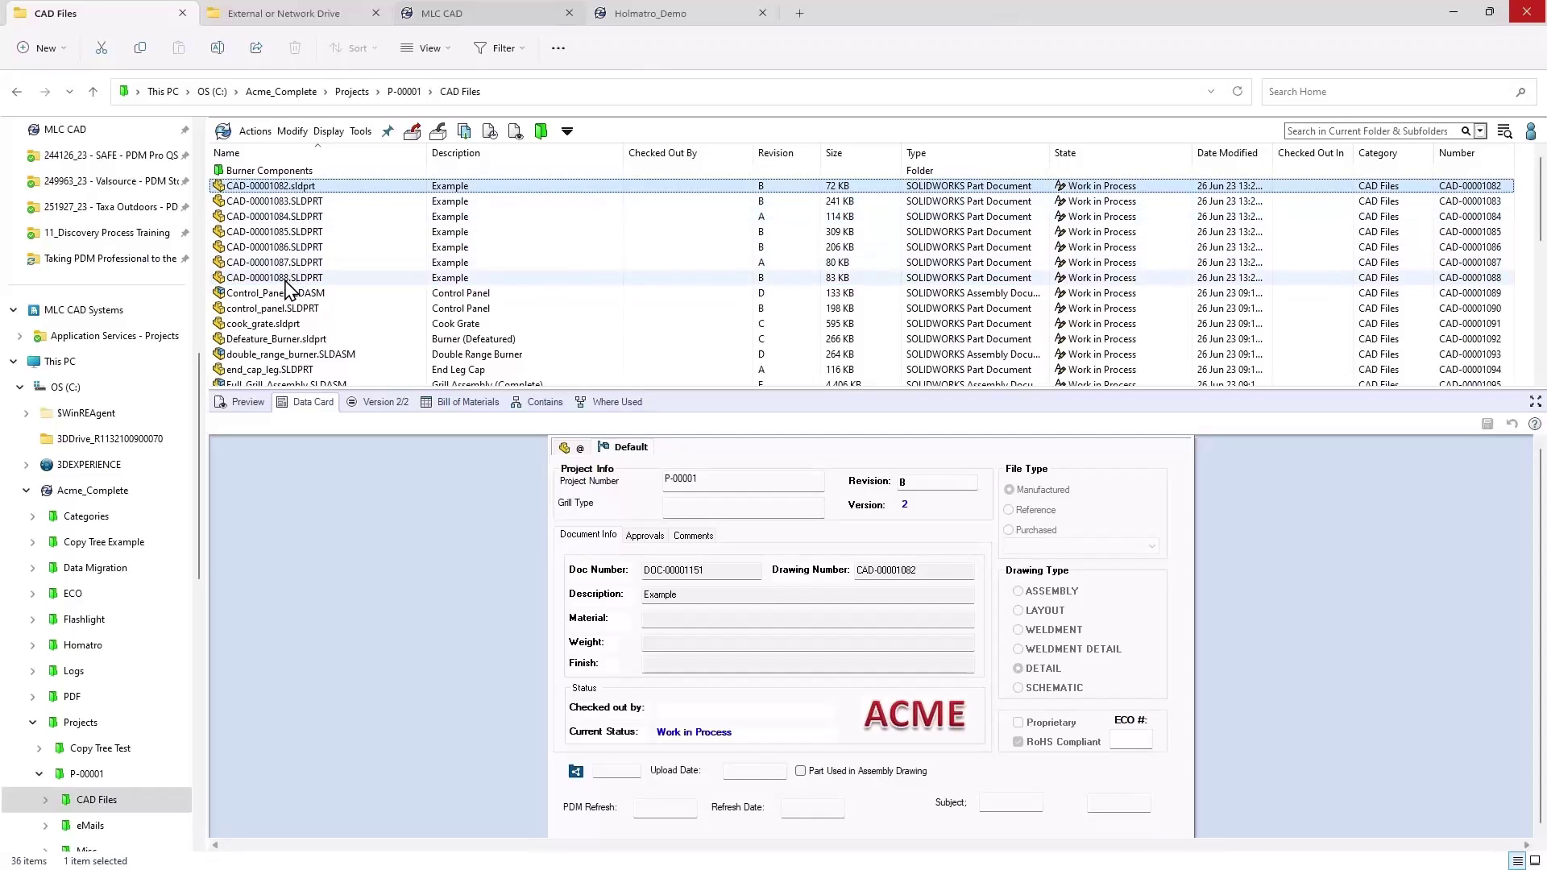
# - Send the seven parts CAD-00001082 through CAD-00001088 to One Drive
pyautogui.keyDown('shift'); pyautogui.click(294, 279); pyautogui.keyUp('shift')
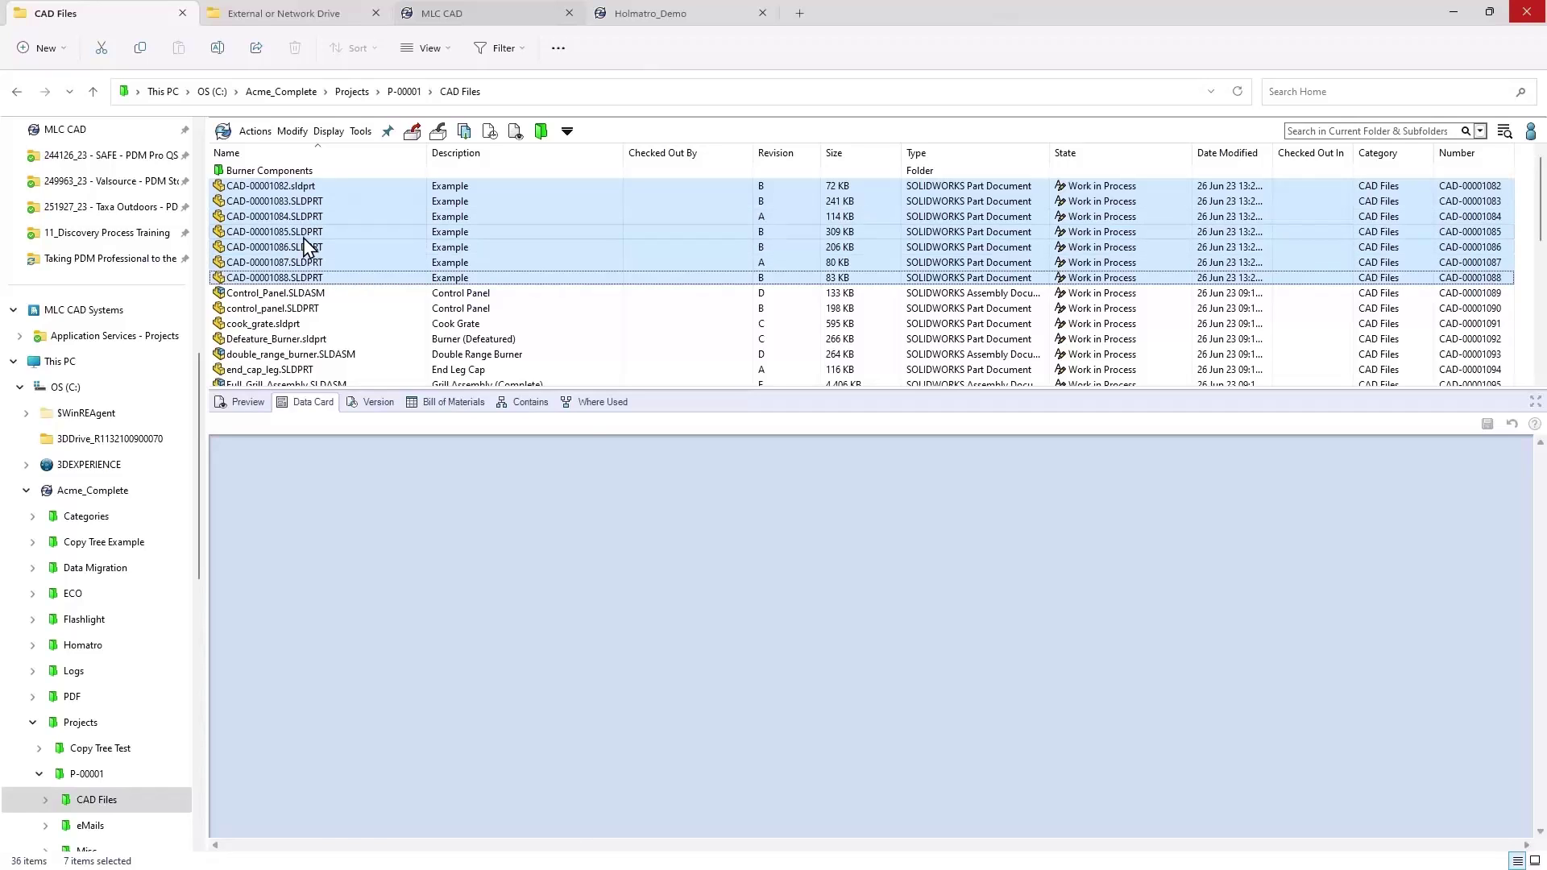
pyautogui.rightClick(303, 239)
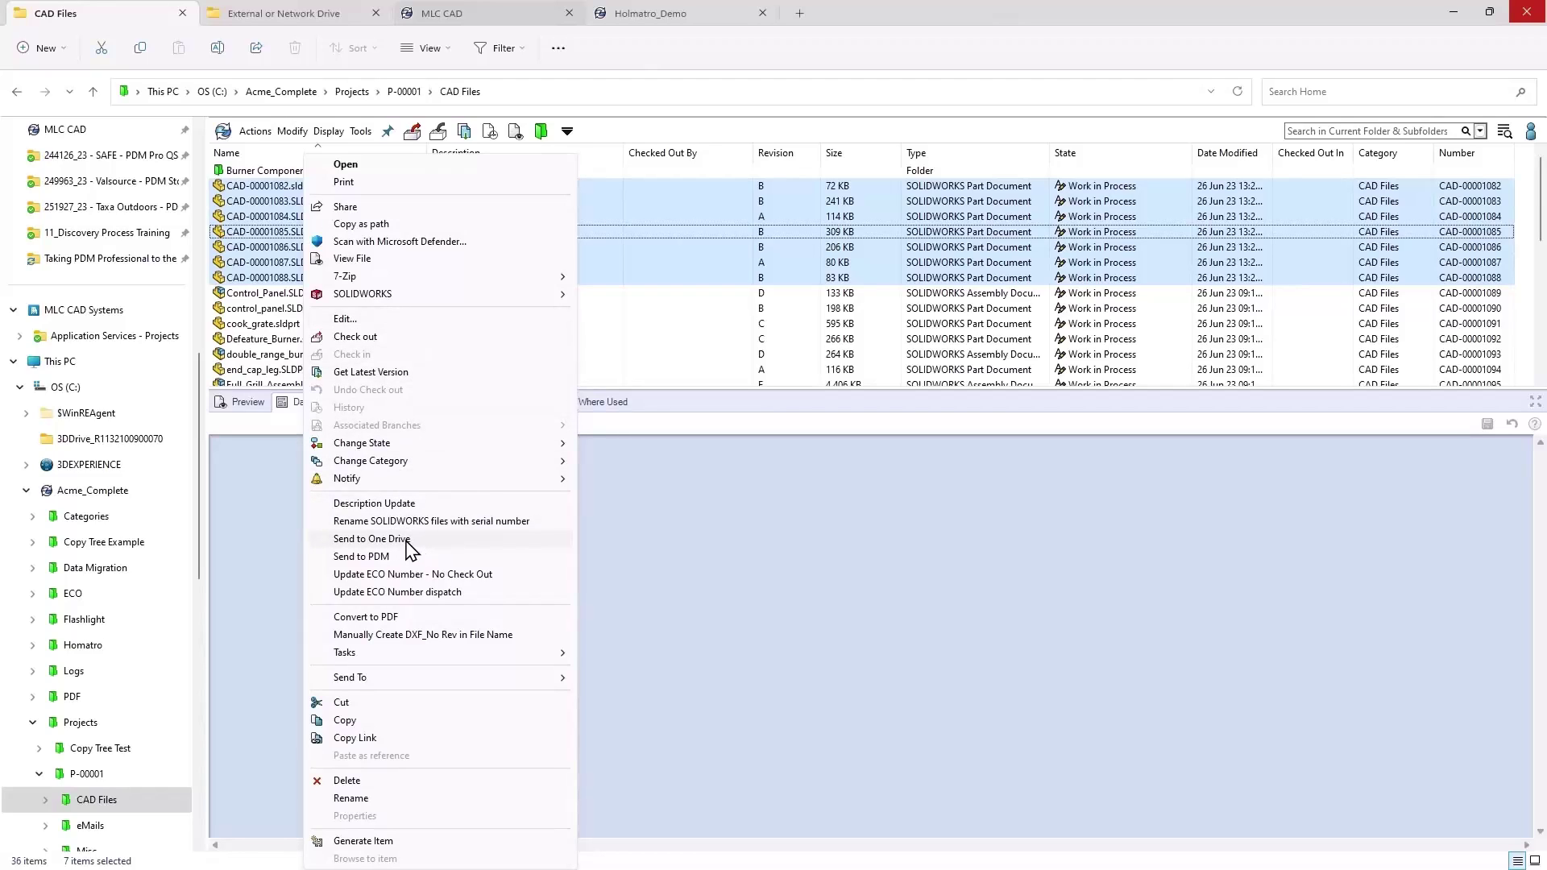
pyautogui.click(408, 539)
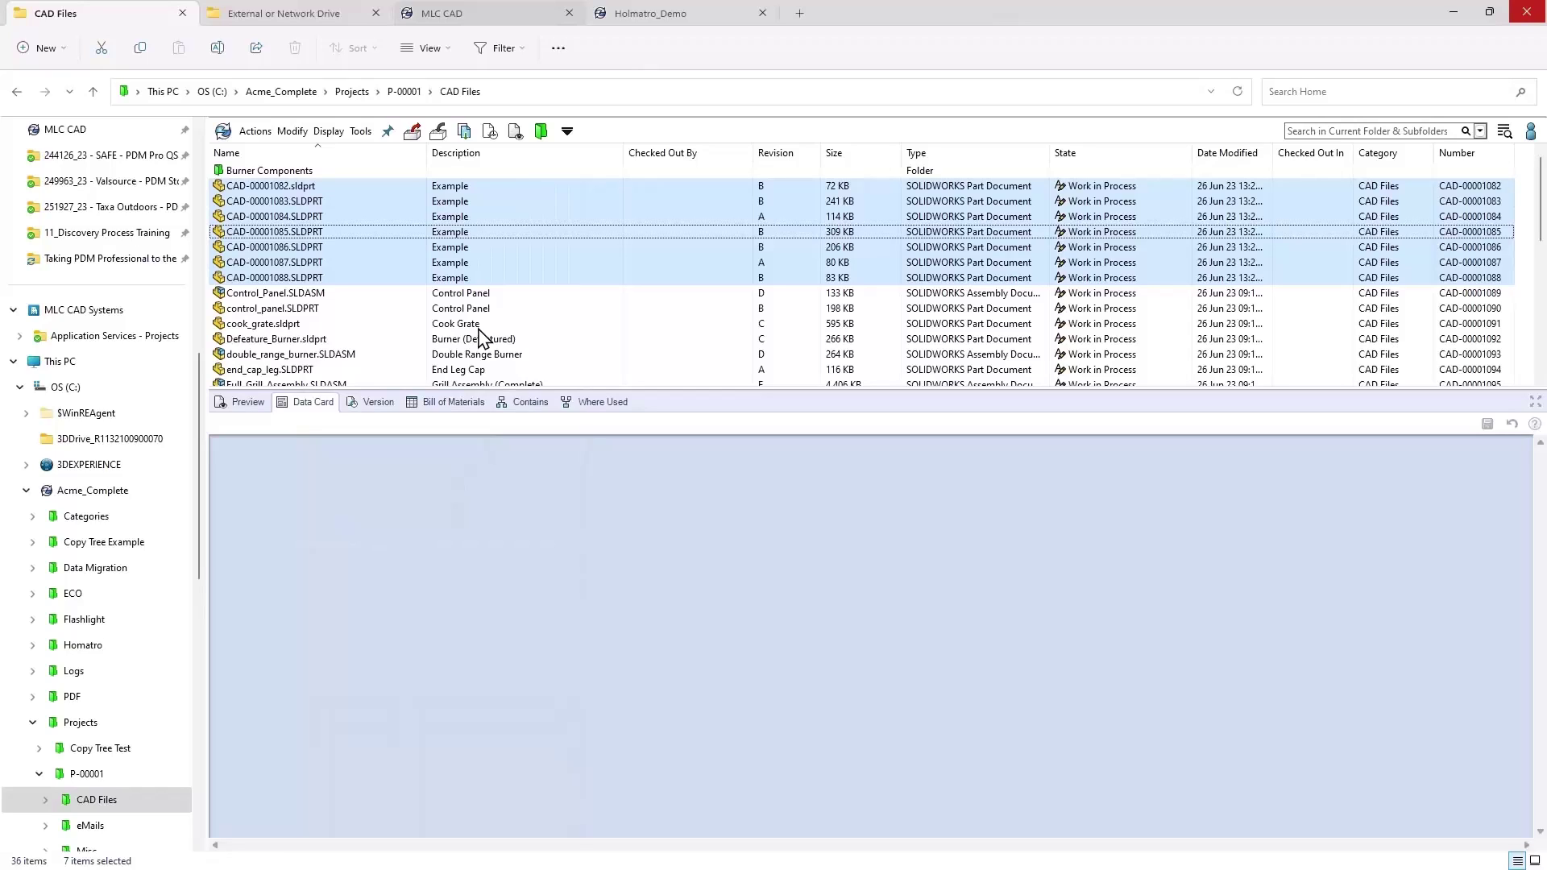
# - Browse the external drive to Projects\P-00001\CAD Files
pyautogui.click(291, 14)
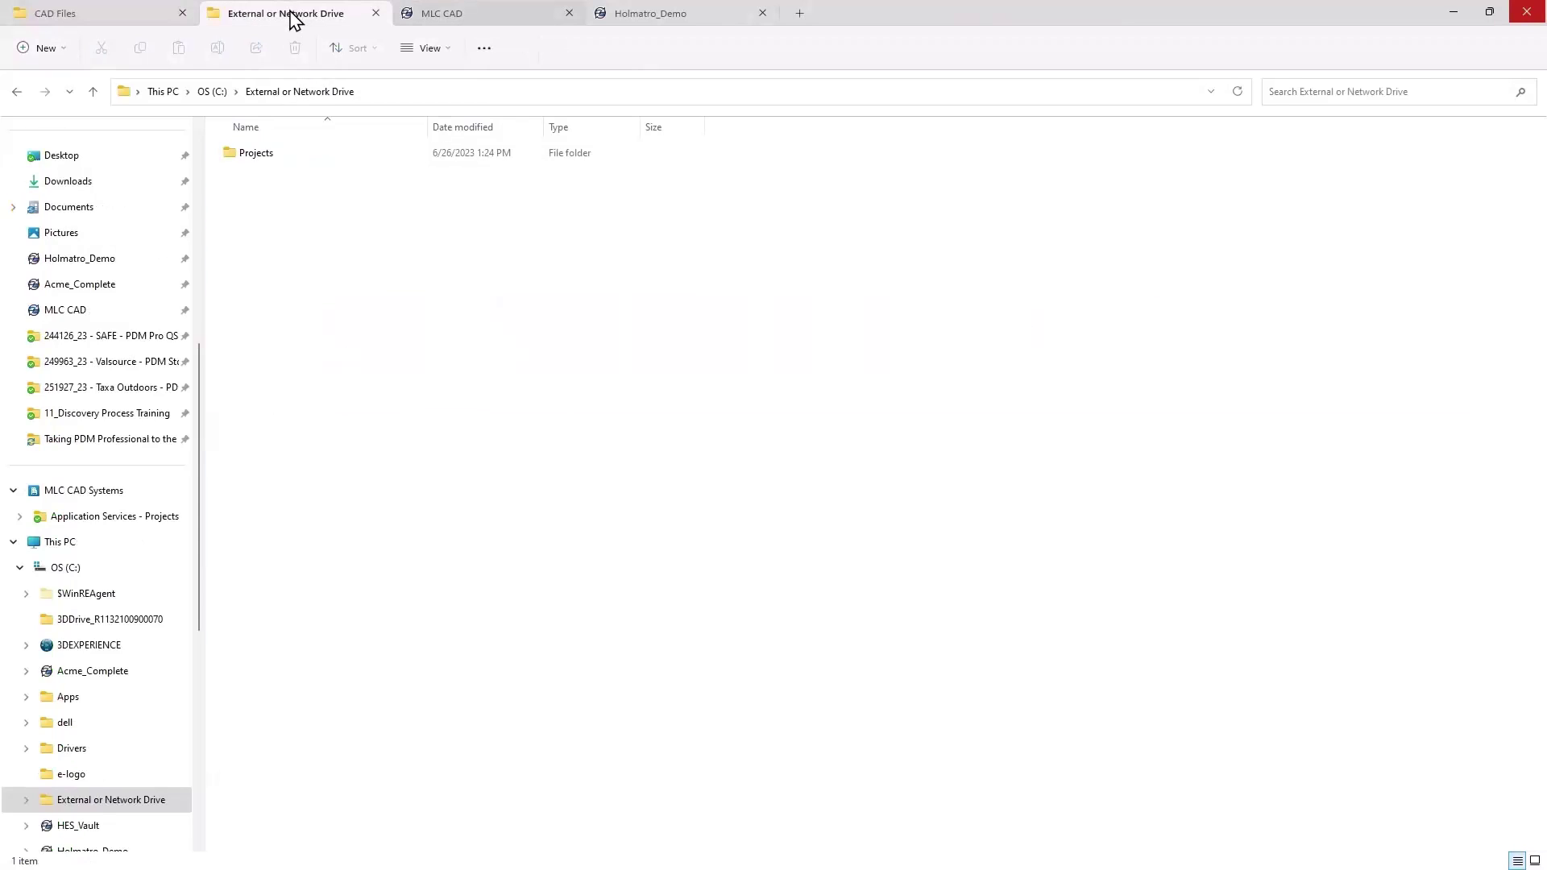
pyautogui.click(272, 161)
pyautogui.doubleClick(274, 163)
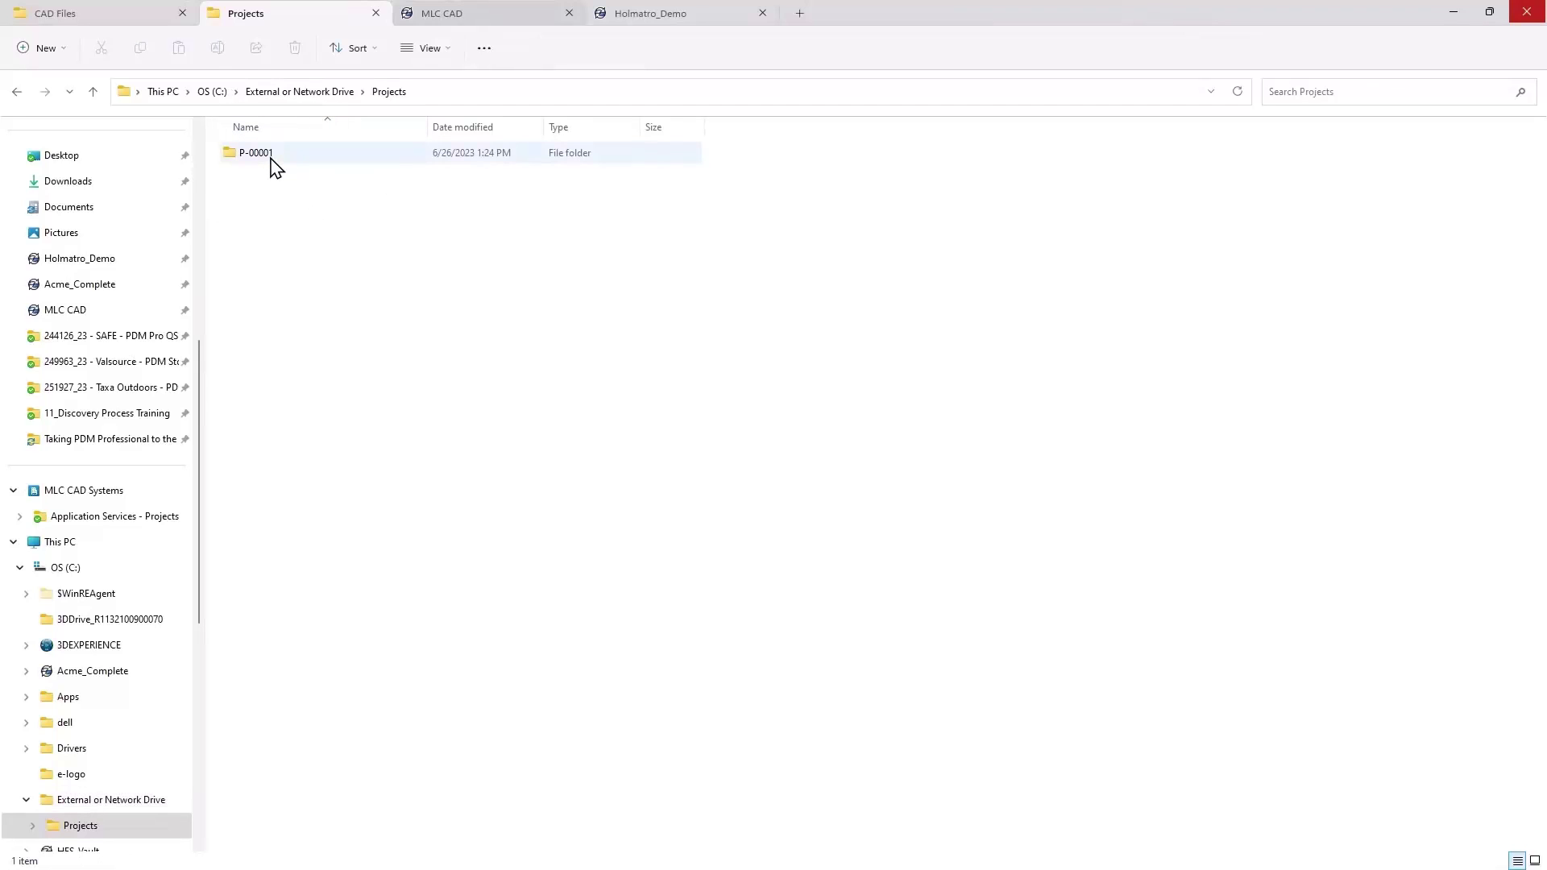
pyautogui.doubleClick(283, 171)
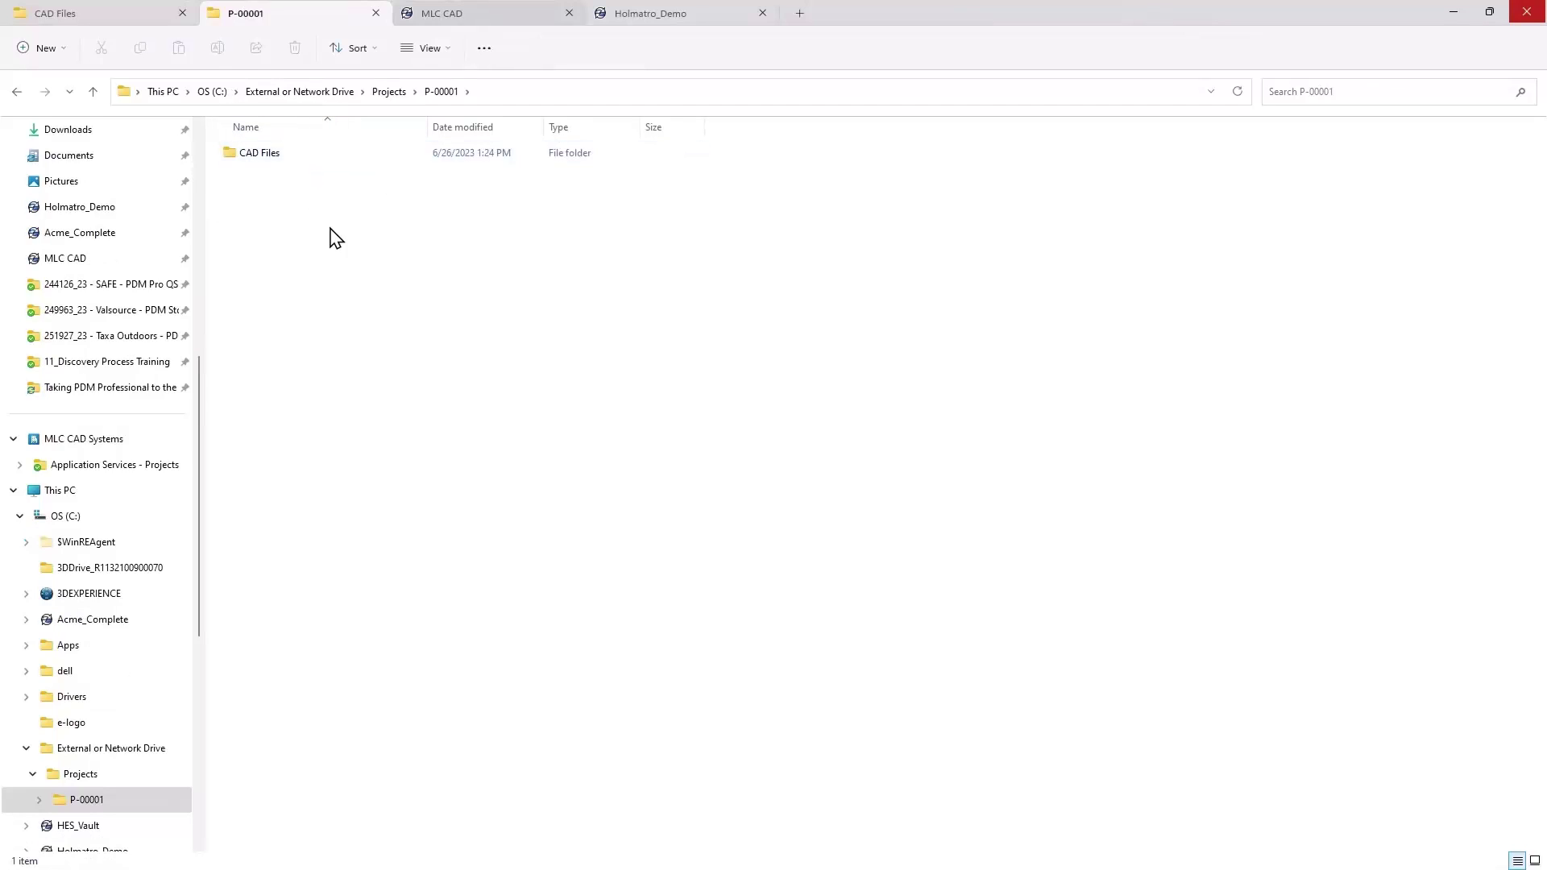
pyautogui.doubleClick(293, 163)
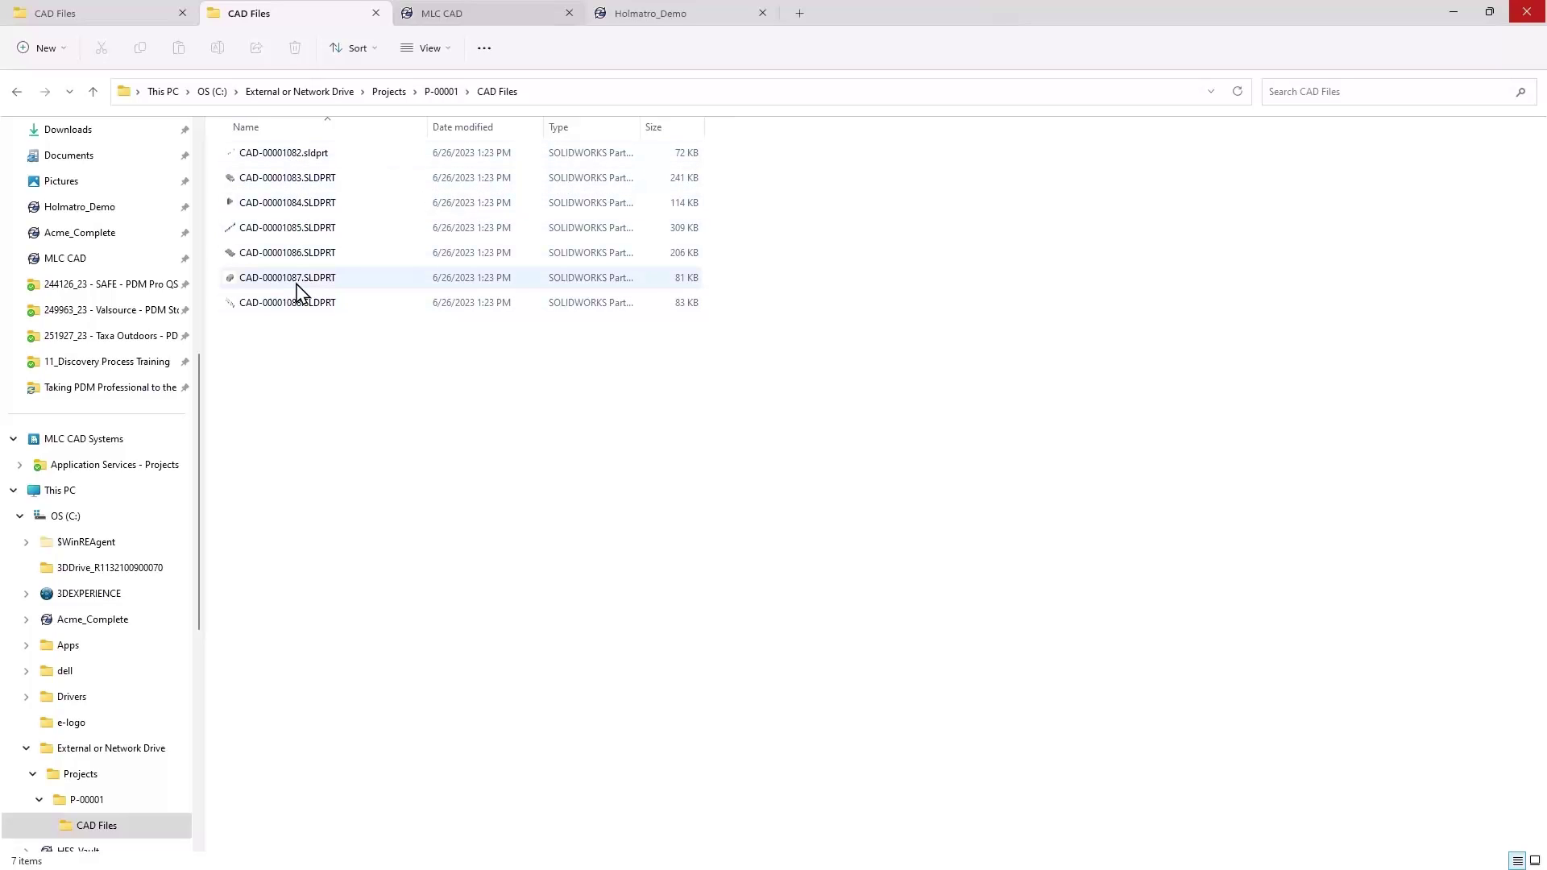
# - Check that the copied parts, such as CAD-00001082.sldprt, are described as Example
pyautogui.moveTo(299, 292)
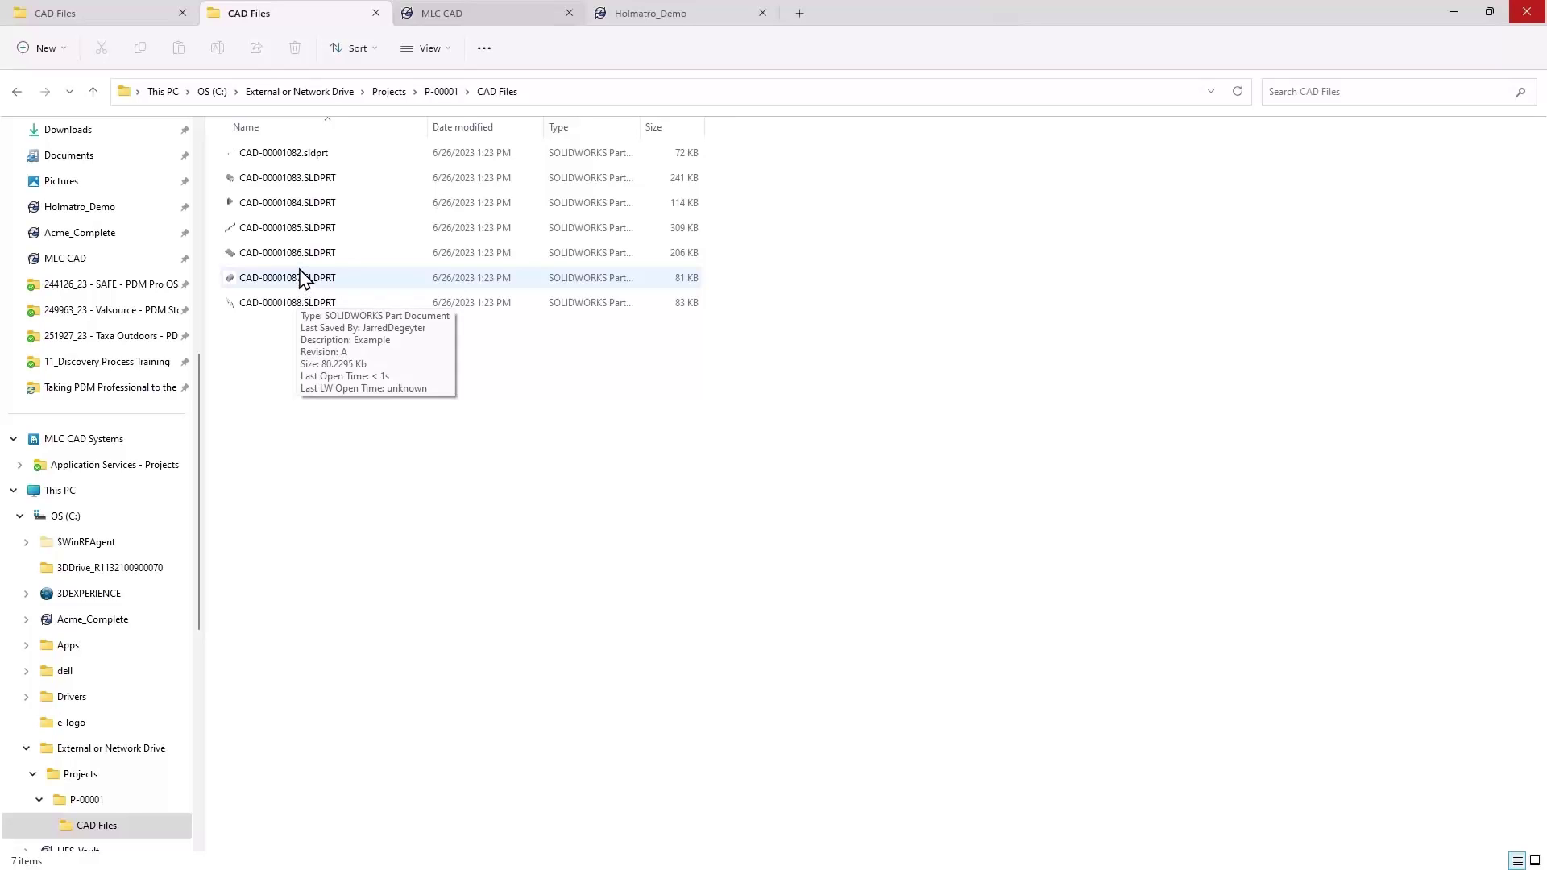
pyautogui.click(285, 159)
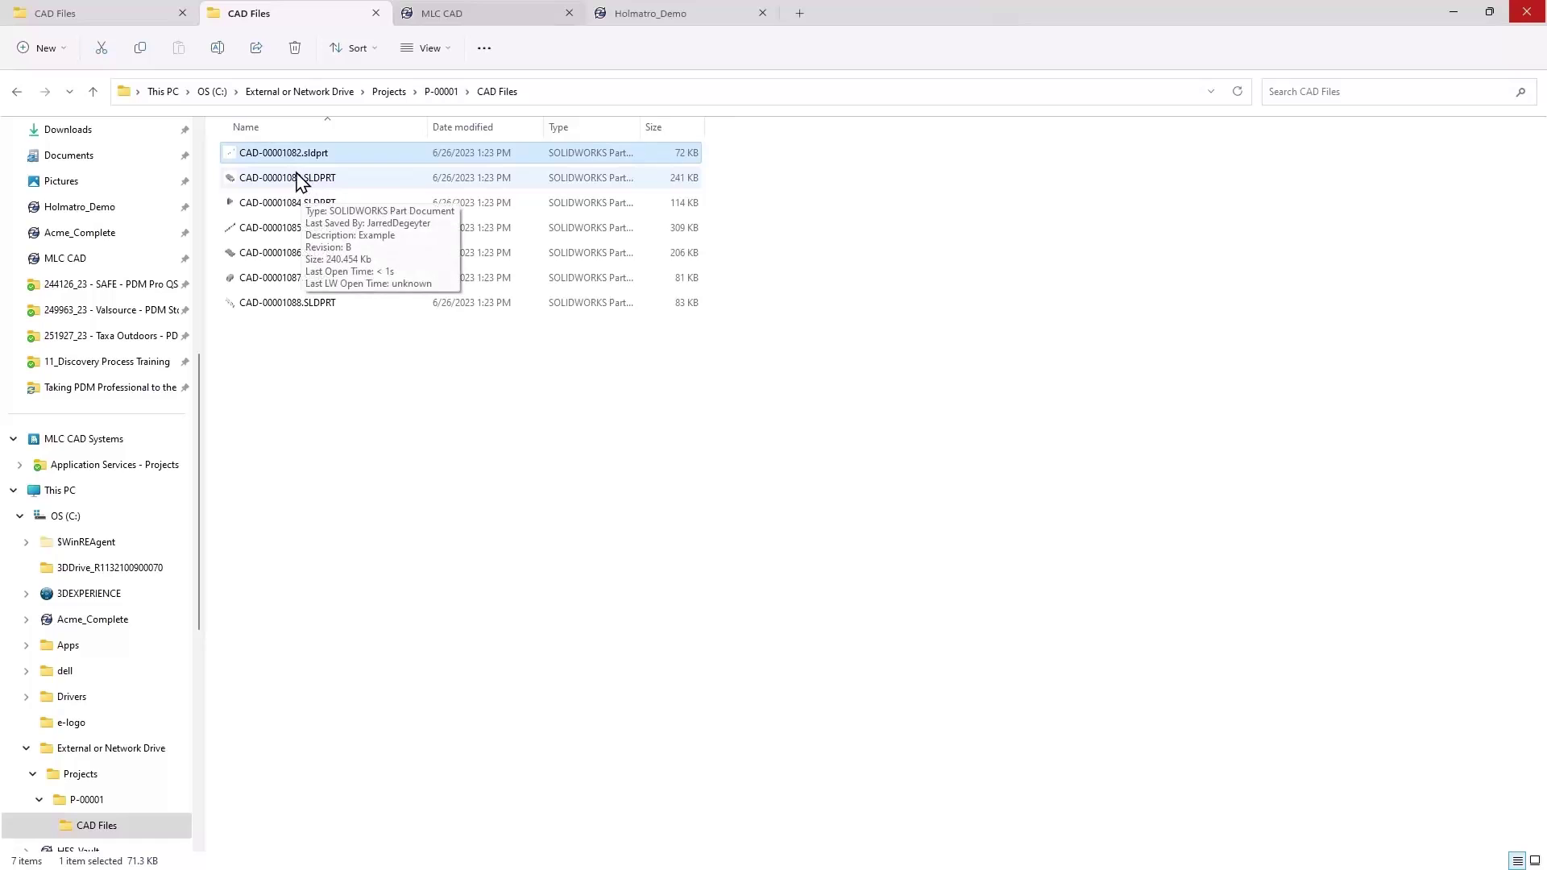
pyautogui.moveTo(282, 193)
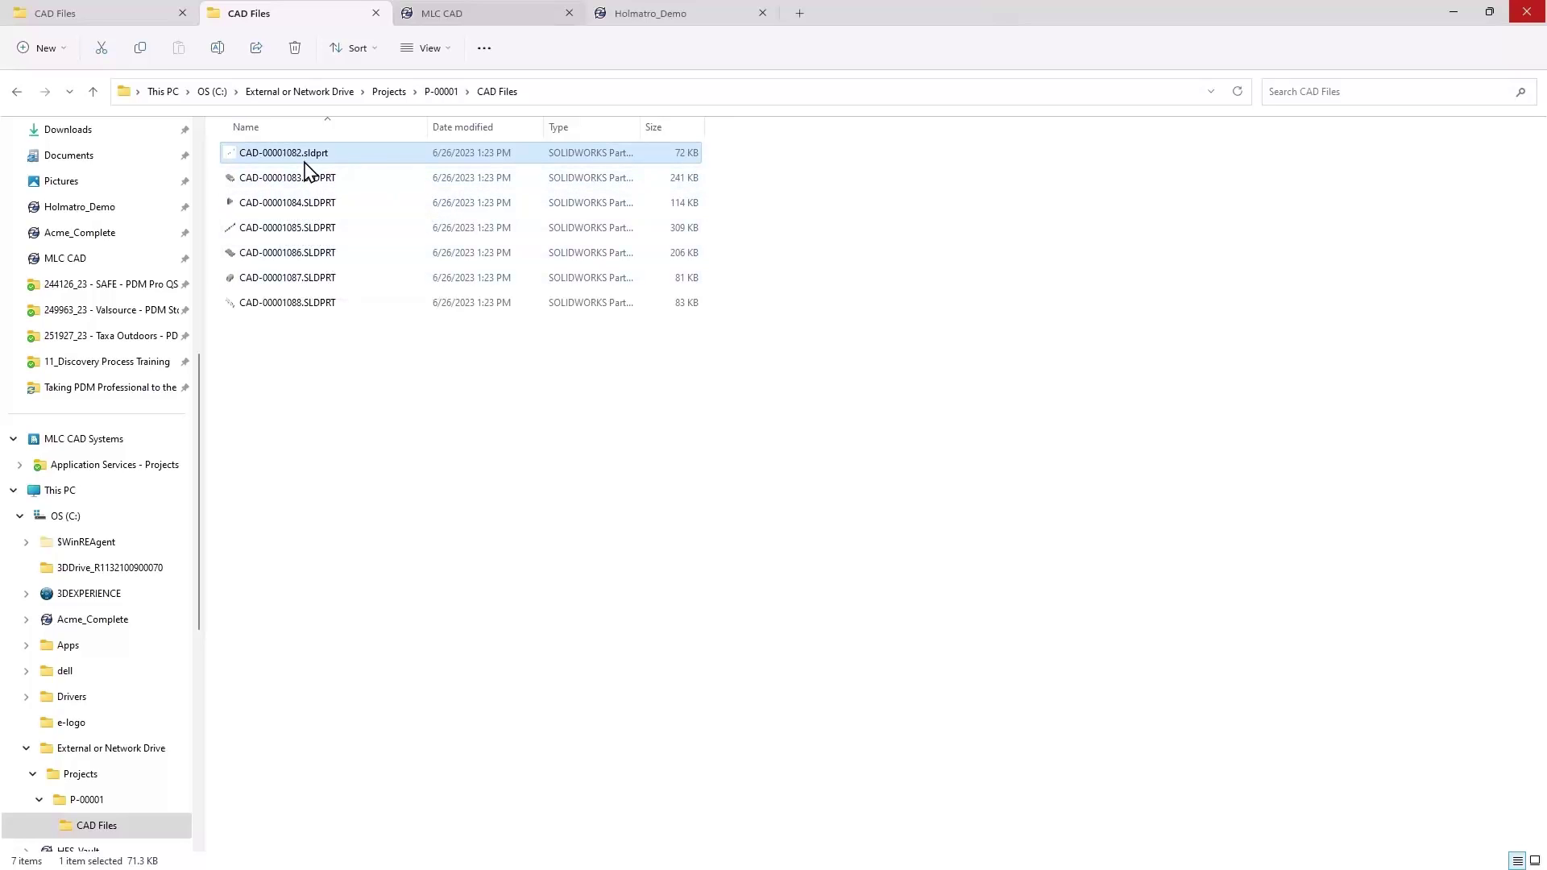
# - Send the seven external copies back into the vault's CAD Files folder and view CAD-00001082's data card
pyautogui.click(103, 19)
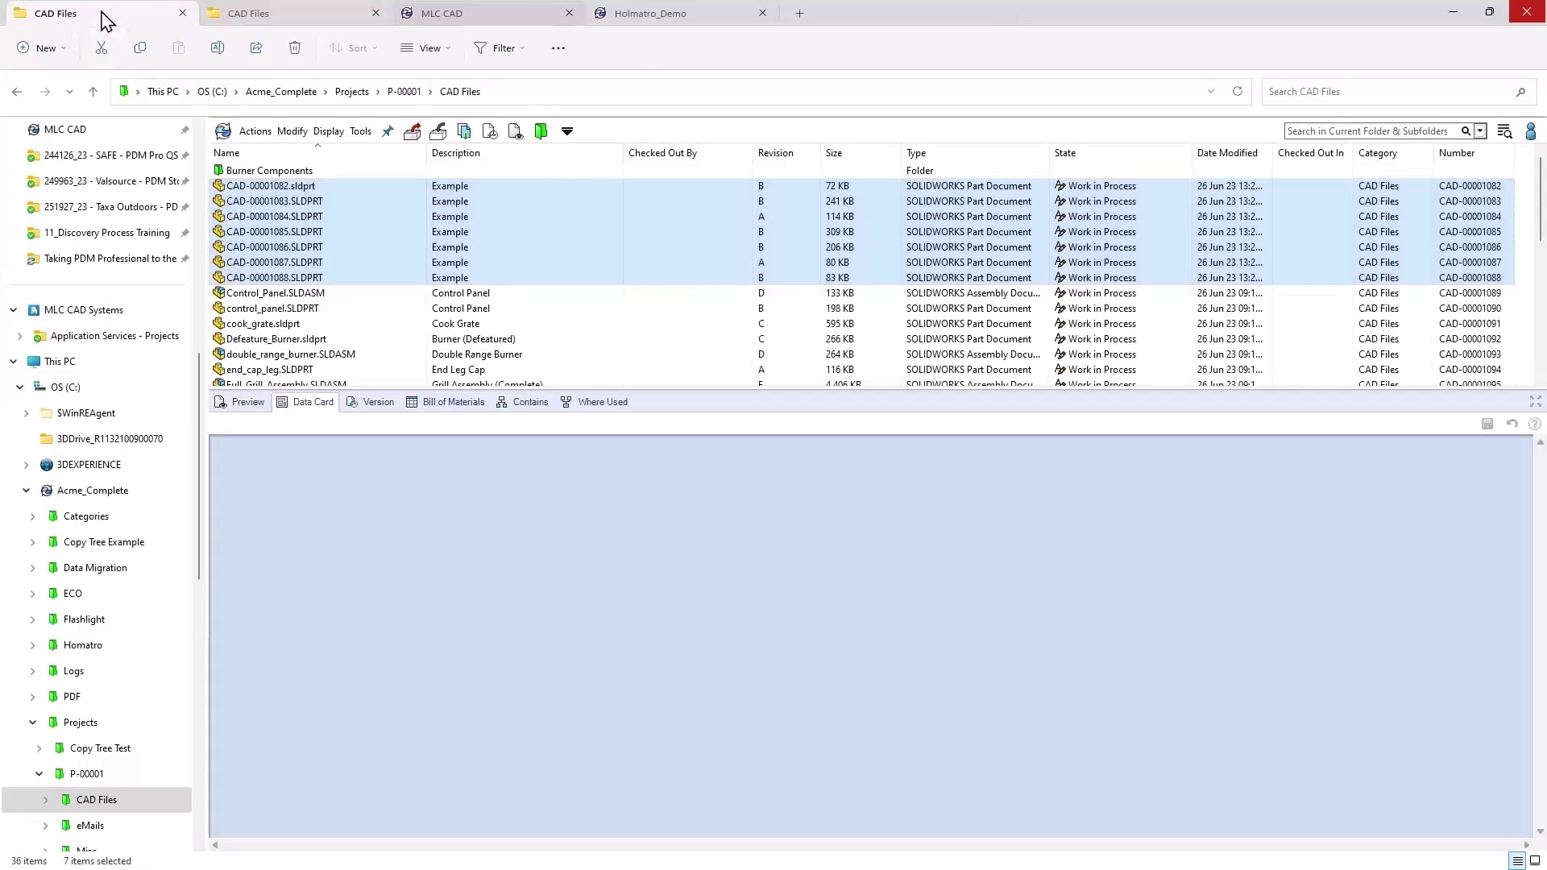
pyautogui.rightClick(322, 229)
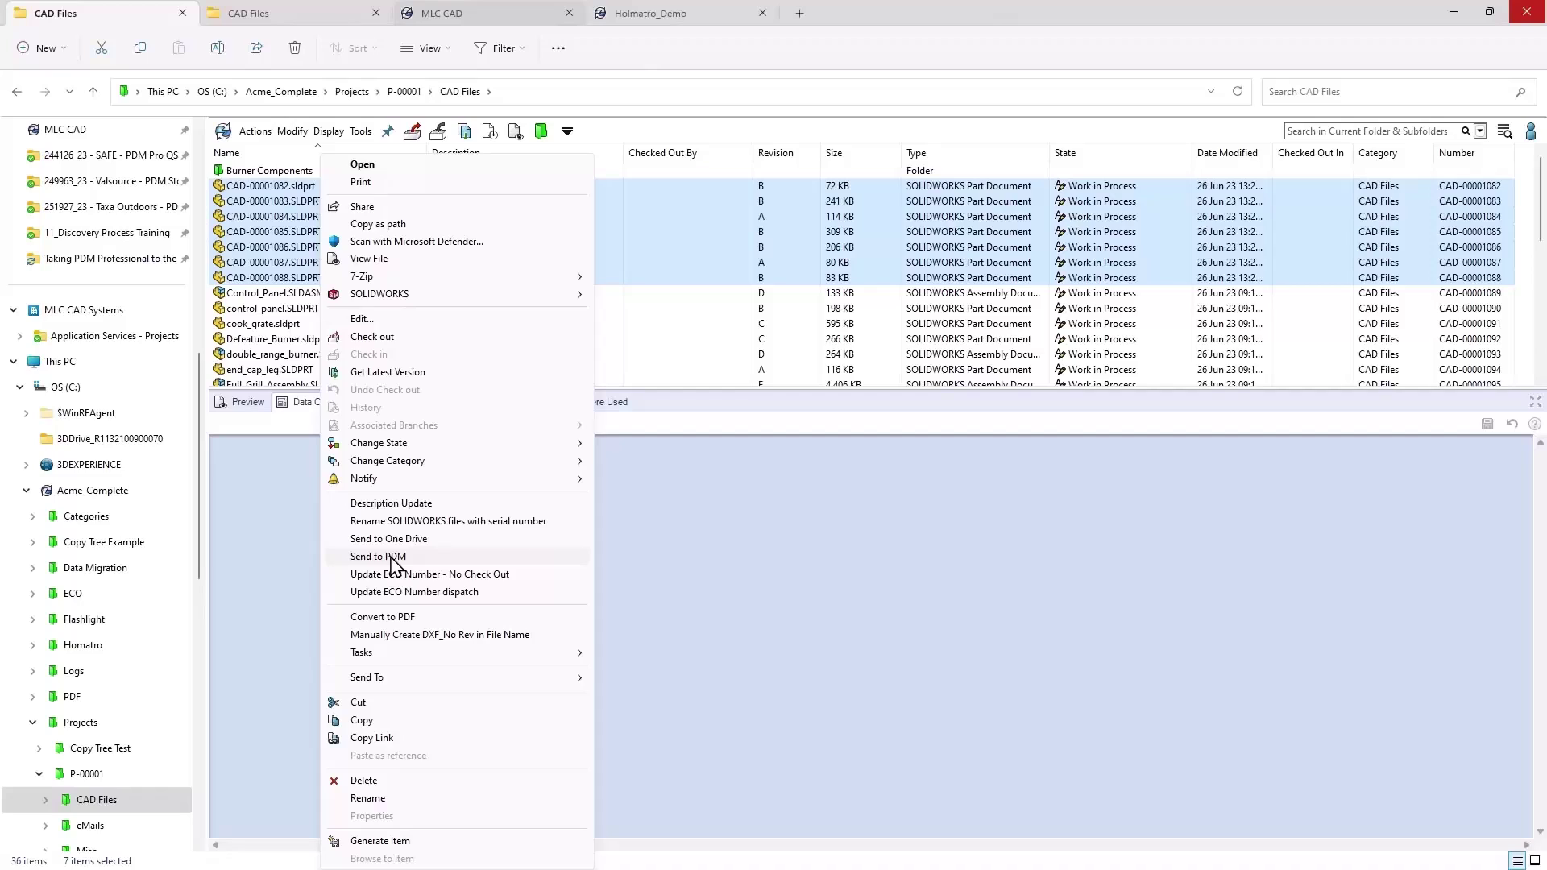
pyautogui.click(392, 558)
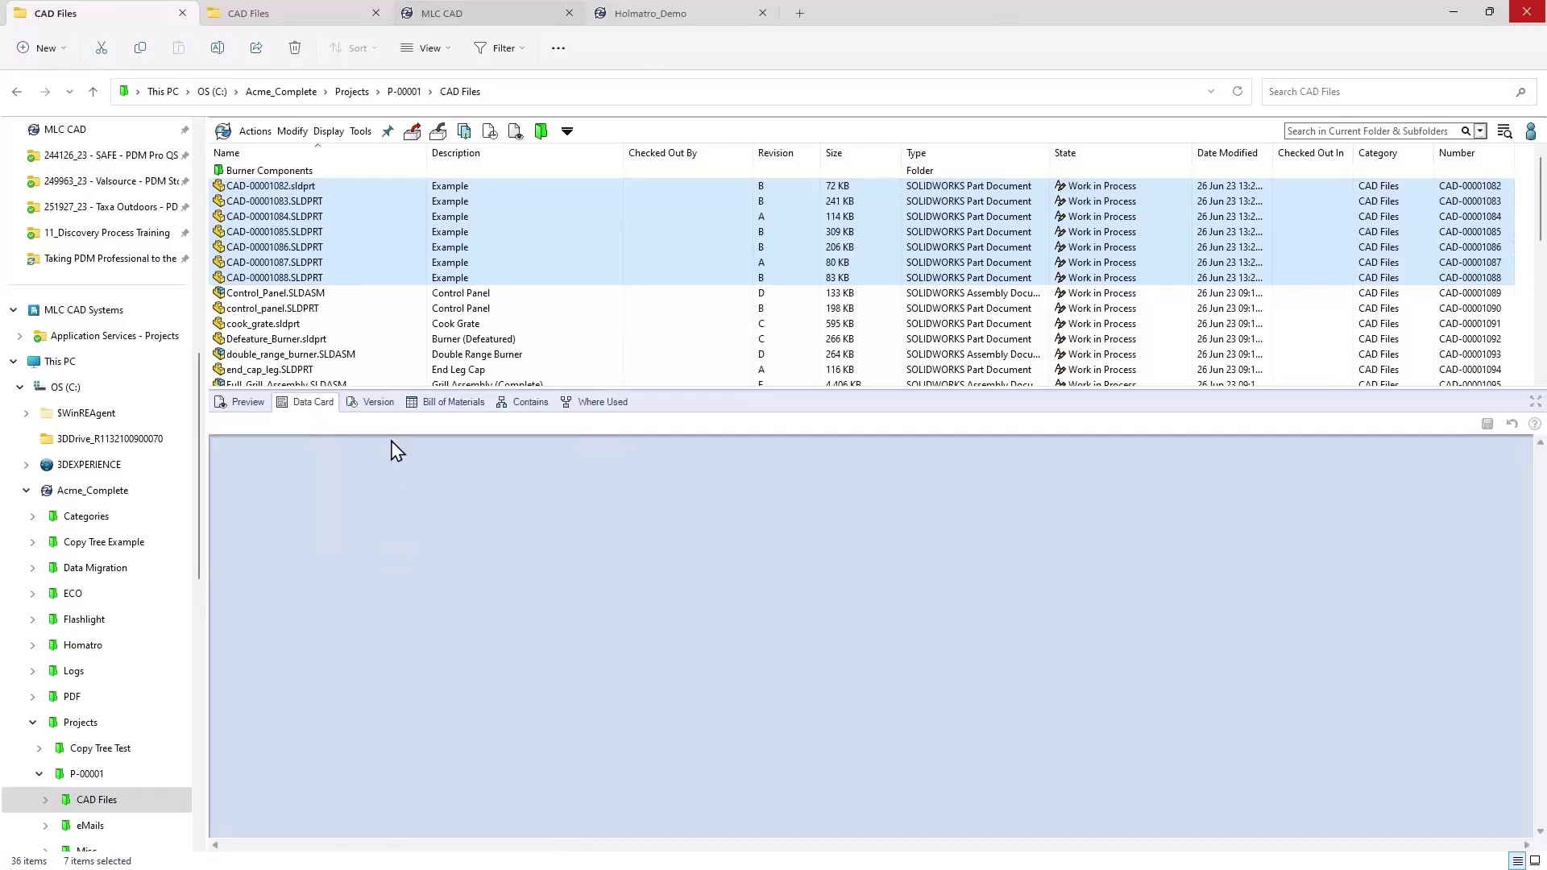
pyautogui.click(317, 187)
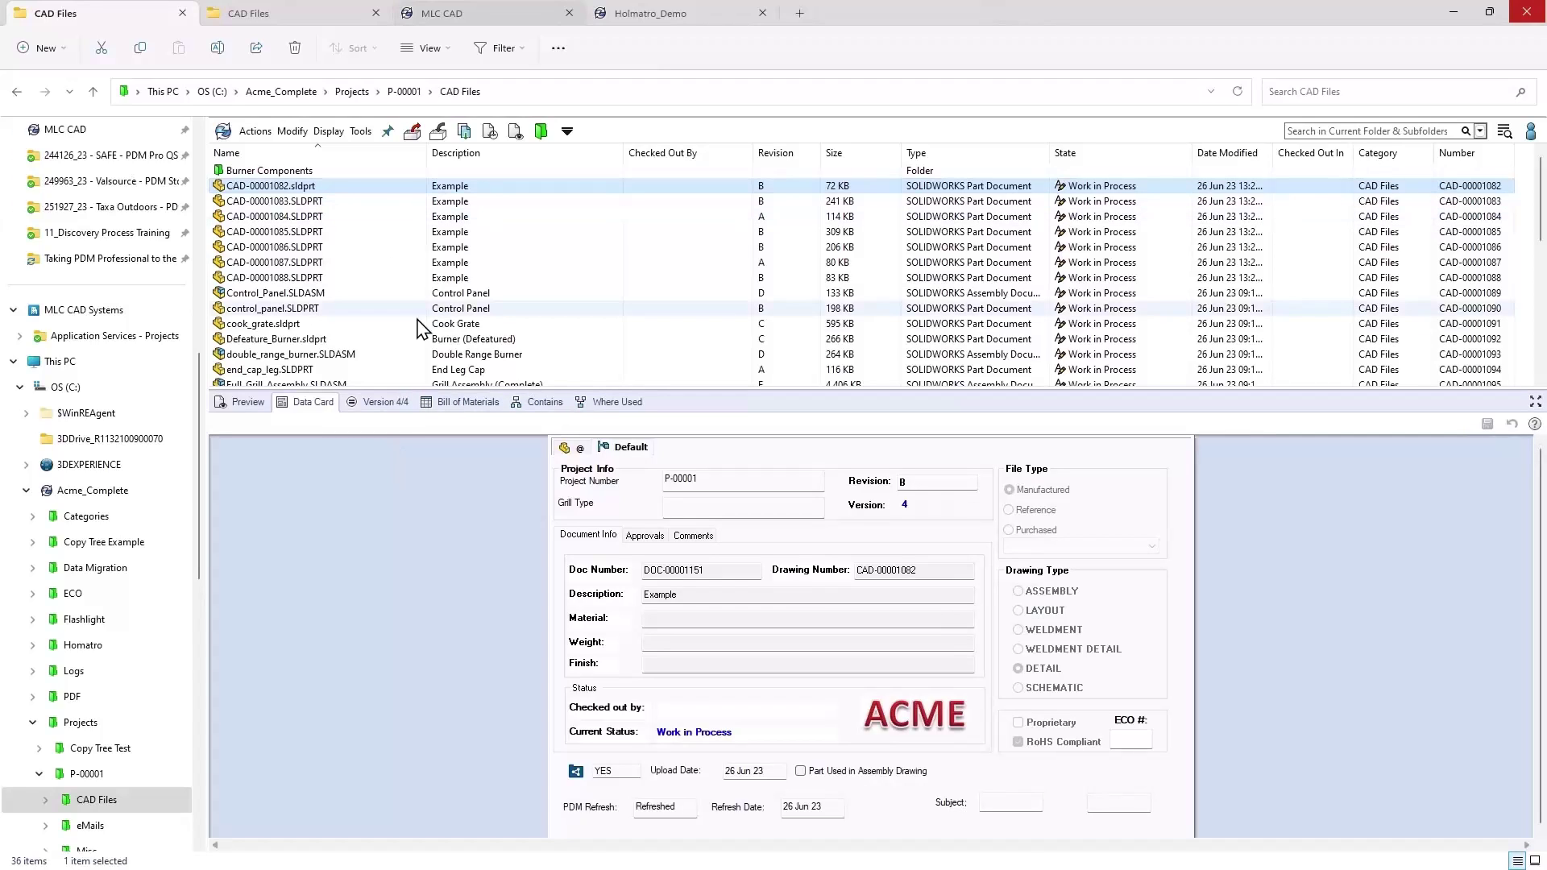
# - Enlarge the Data Card pane and inspect CAD-00001082's YES flag and upload and refresh dates
pyautogui.moveTo(692, 388); pyautogui.dragTo(692, 351)
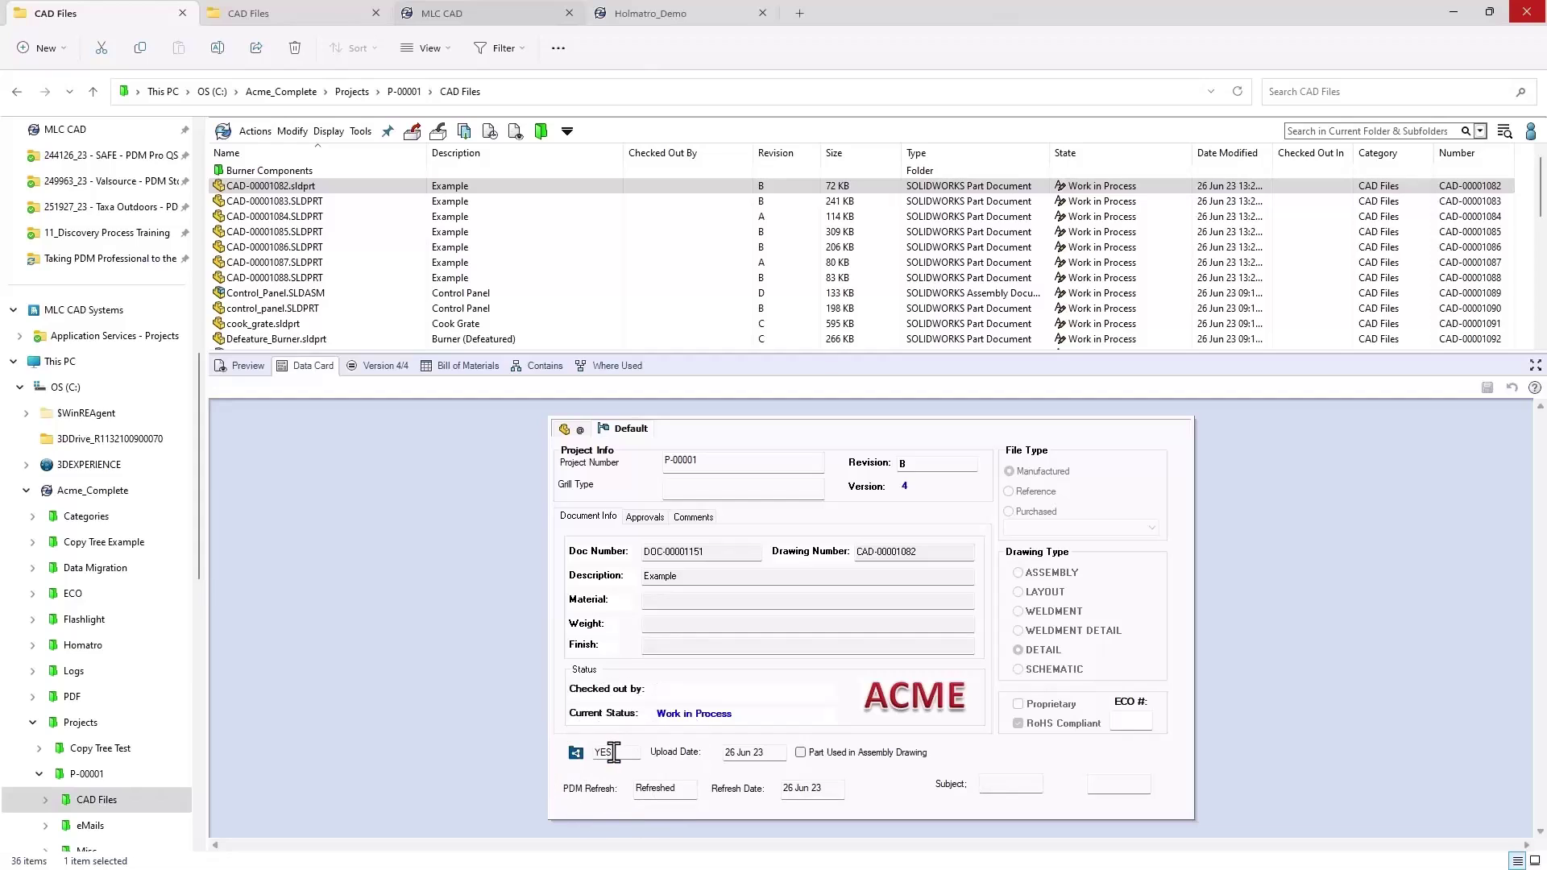
pyautogui.click(581, 755)
pyautogui.click(582, 756)
pyautogui.click(774, 756)
pyautogui.click(773, 756)
pyautogui.click(774, 755)
pyautogui.click(683, 791)
pyautogui.click(683, 791)
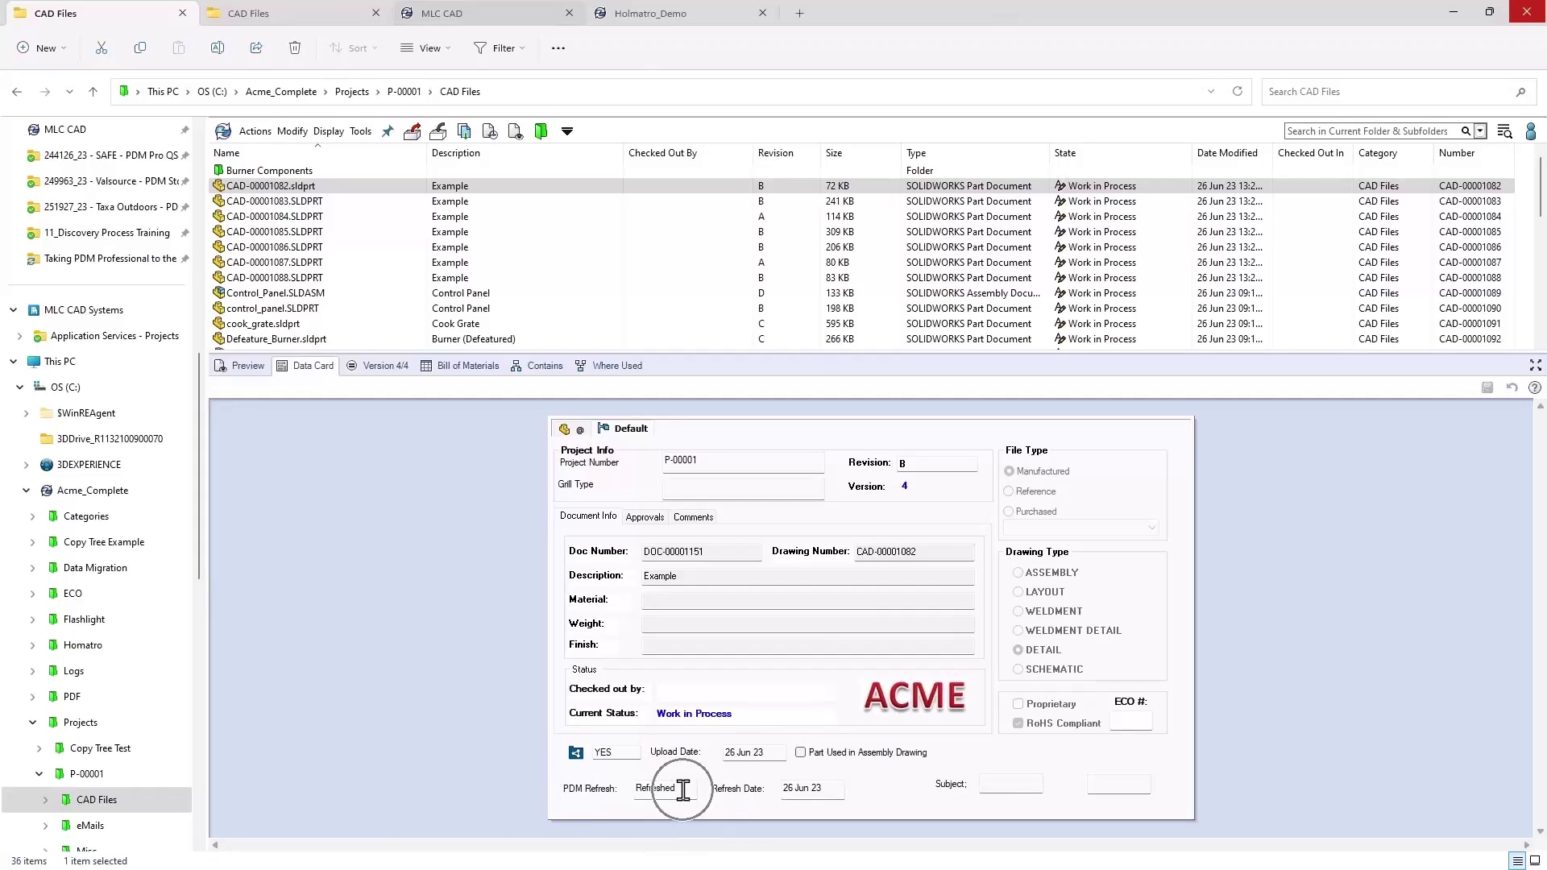
pyautogui.click(834, 789)
pyautogui.click(834, 789)
# - Compare control_panel.SLDPRT's data card with CAD-00001083's, which shows Refreshed on 26 Jun 23
pyautogui.click(337, 310)
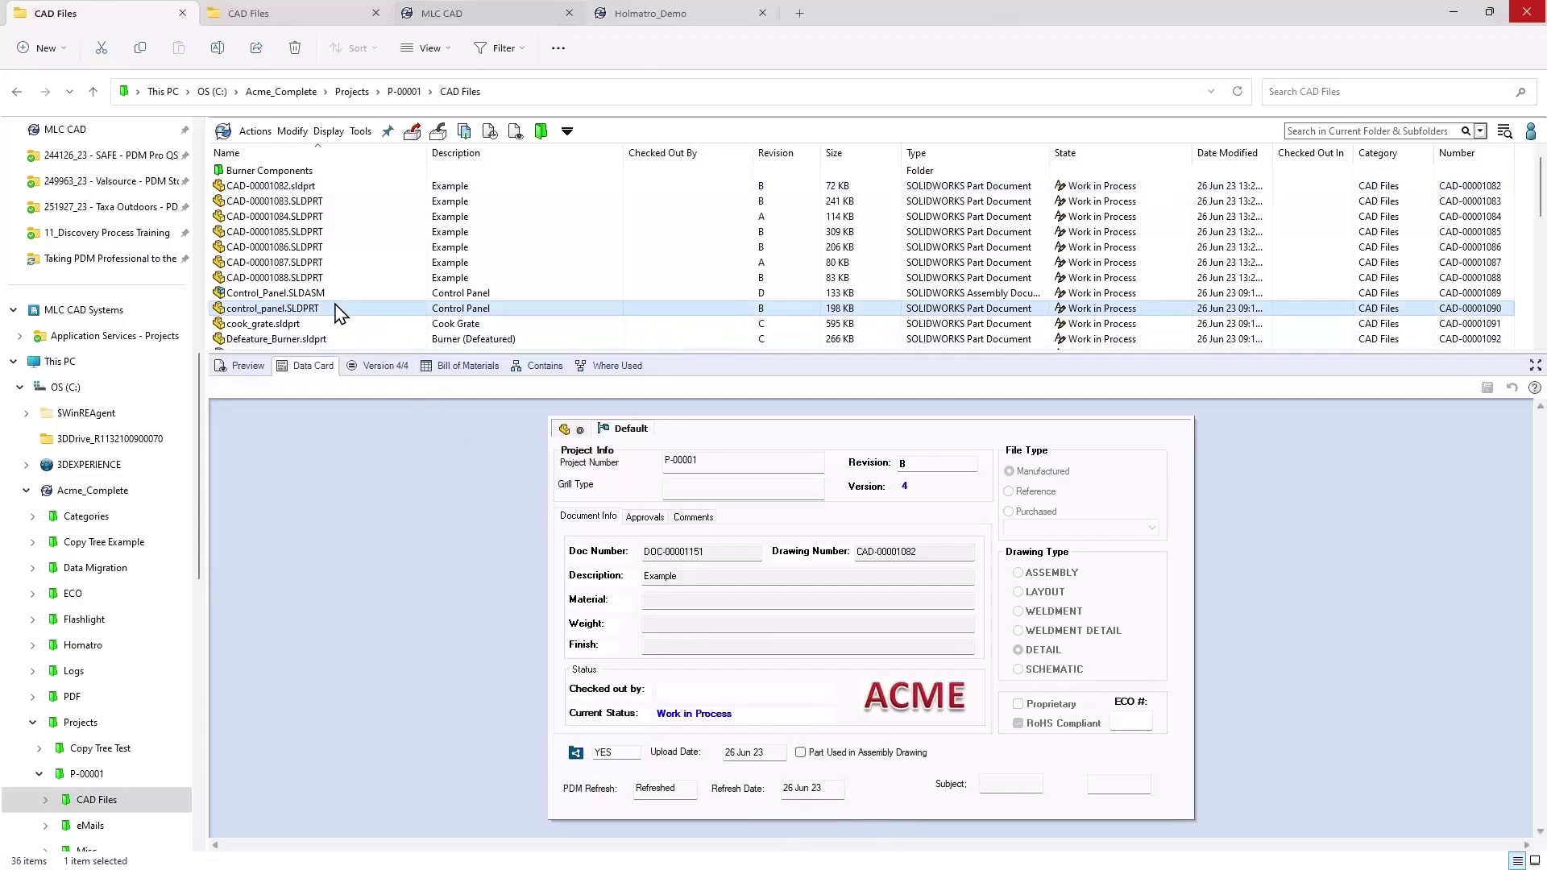
pyautogui.click(614, 766)
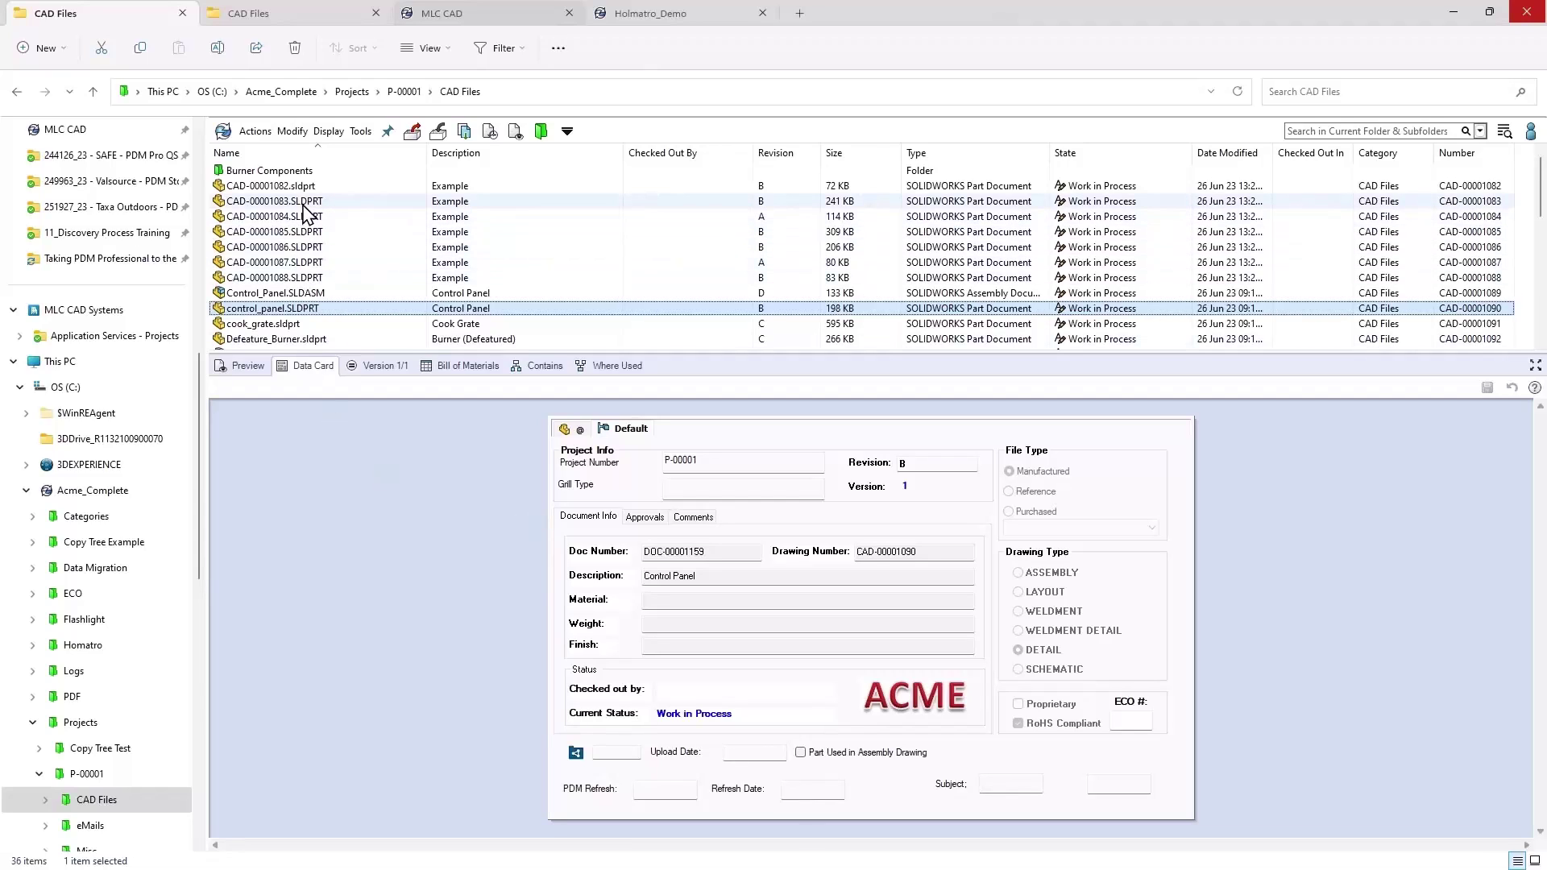
pyautogui.click(304, 203)
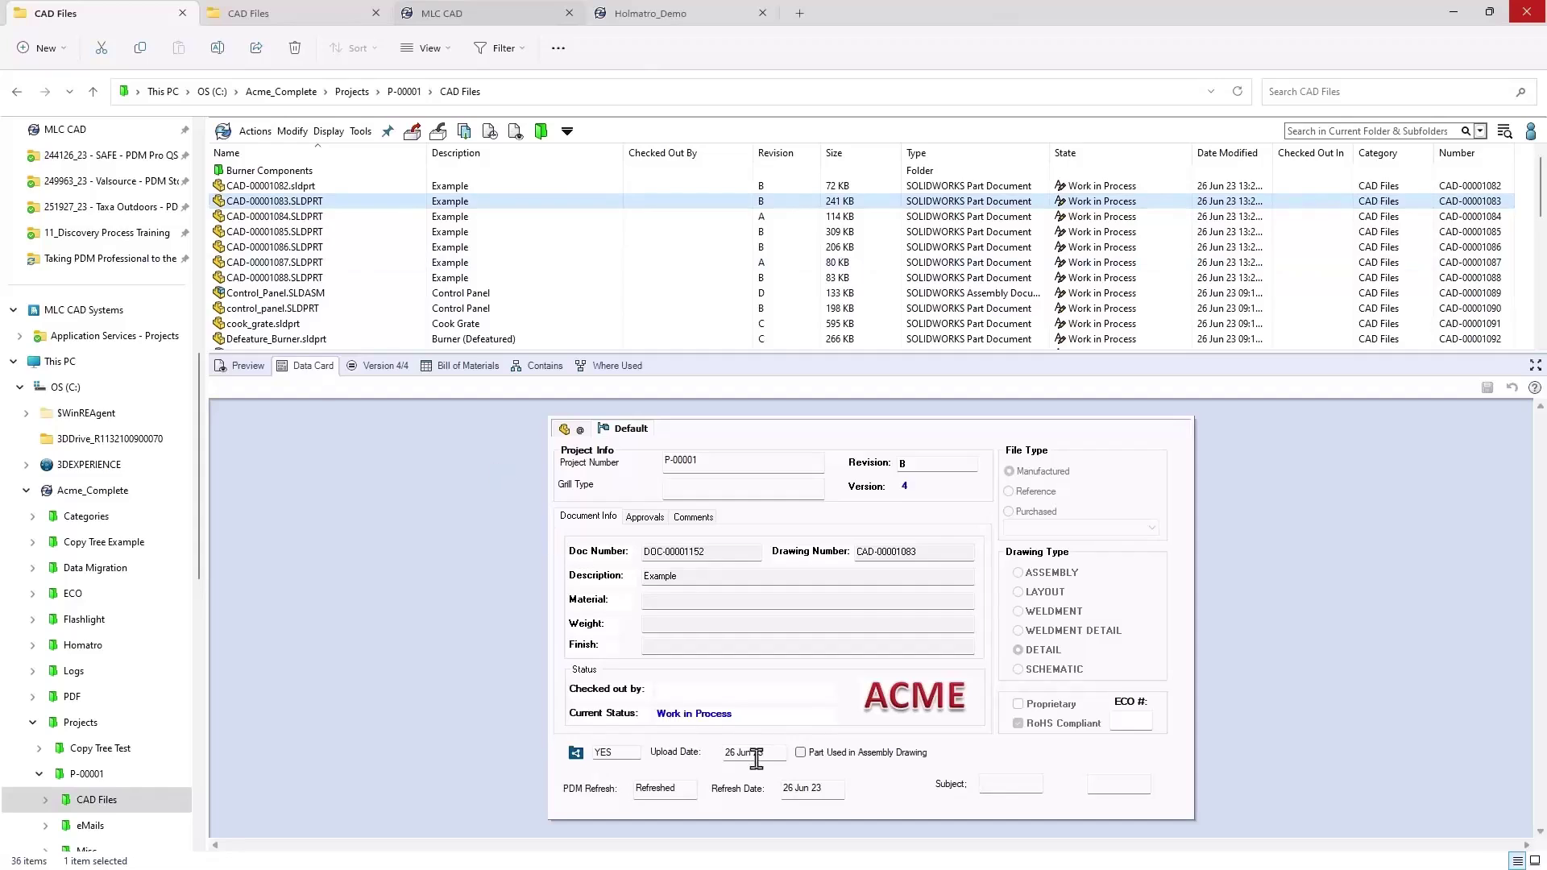